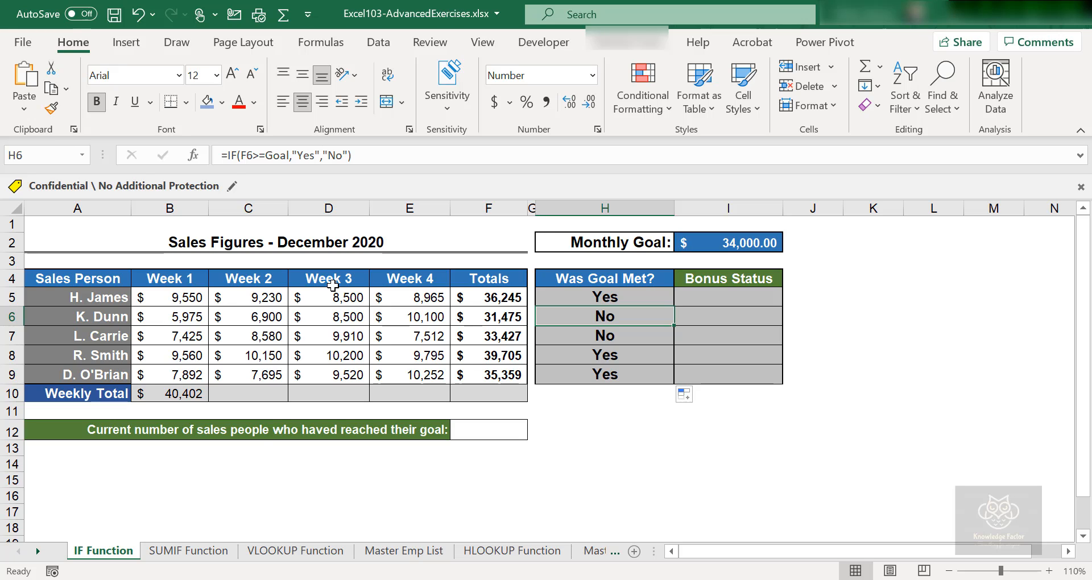
Enter the text IF in cell H15 beneath the goal and bonus table.
{"action": "left_click", "coordinate": [737, 285]}
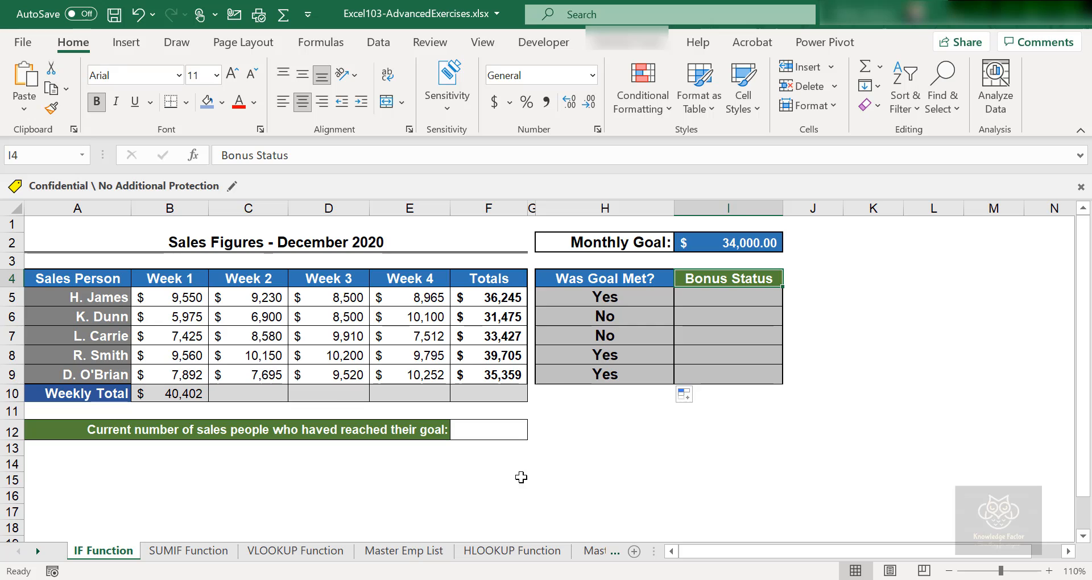
{"action": "left_click", "coordinate": [597, 475]}
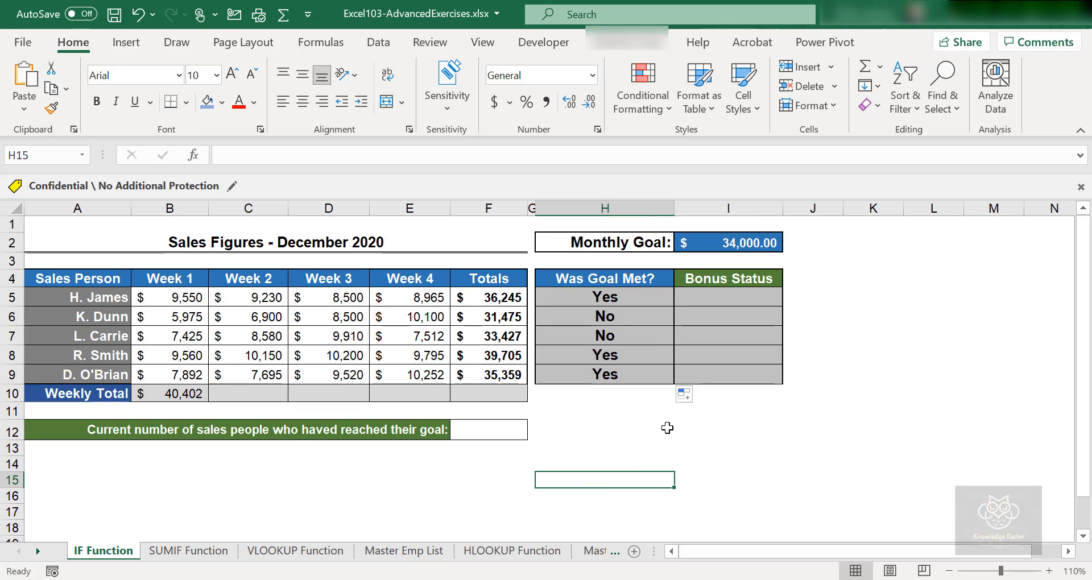
{"action": "type", "text": "IF"}
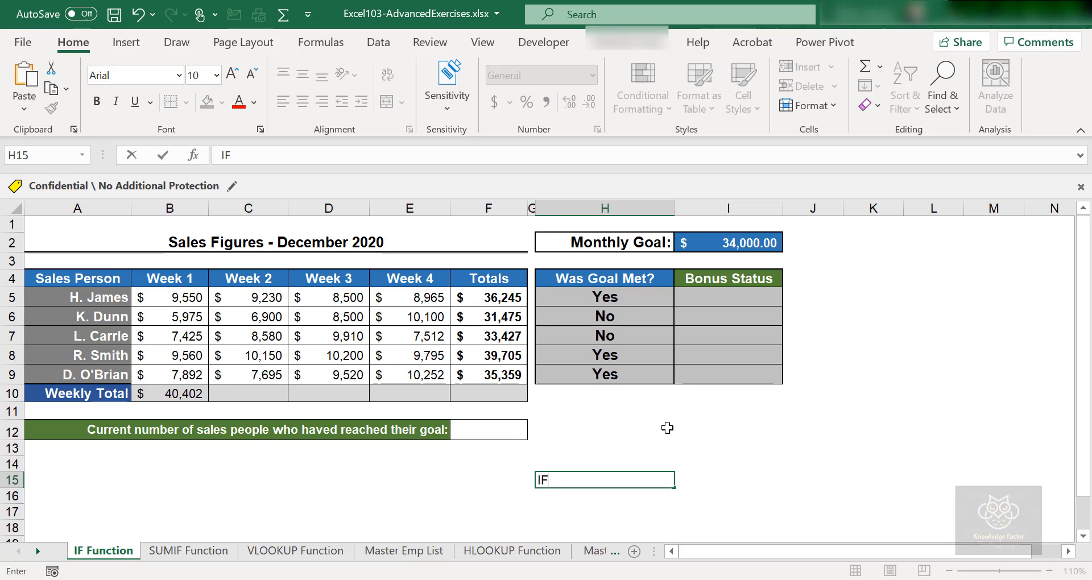
{"action": "left_click", "coordinate": [233, 77]}
{"action": "left_click", "coordinate": [233, 77]}
{"action": "left_click", "coordinate": [233, 77]}
{"action": "left_click", "coordinate": [471, 504]}
{"action": "left_click", "coordinate": [556, 484]}
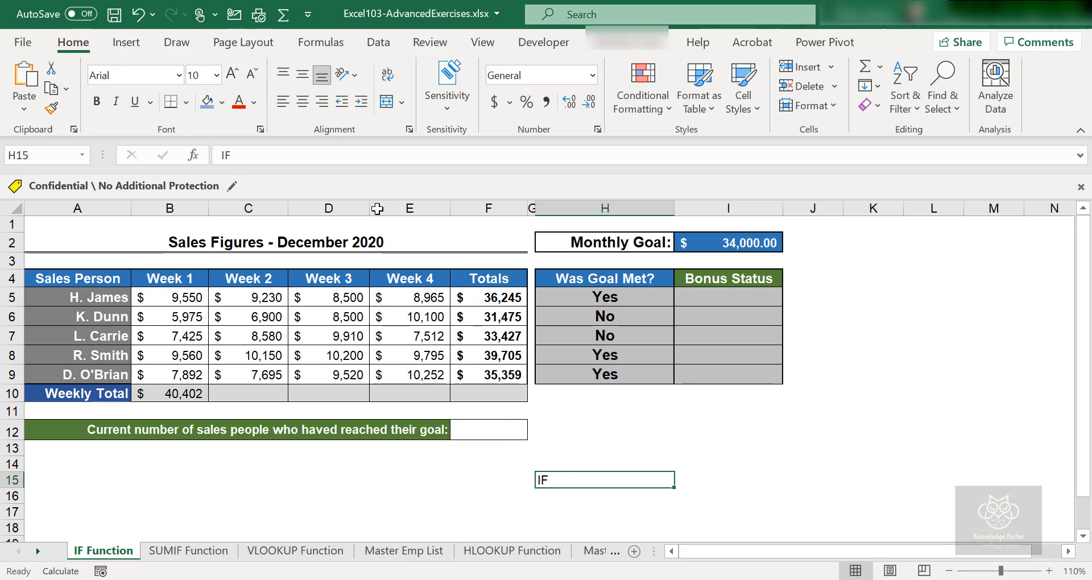
Enlarge the font of cell H15 to size 36.
{"action": "left_click", "coordinate": [231, 74]}
{"action": "left_click", "coordinate": [231, 74]}
{"action": "left_click", "coordinate": [231, 73]}
{"action": "left_click", "coordinate": [232, 74]}
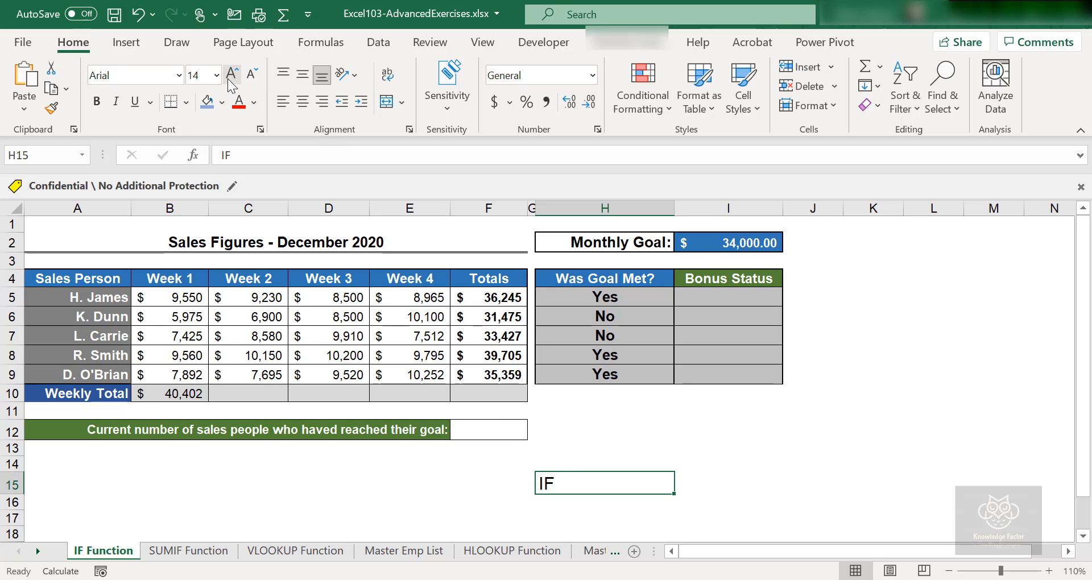
{"action": "left_click", "coordinate": [232, 74]}
{"action": "left_click", "coordinate": [231, 74]}
{"action": "left_click", "coordinate": [231, 74]}
{"action": "left_click", "coordinate": [231, 74]}
{"action": "left_click", "coordinate": [230, 75]}
{"action": "left_click", "coordinate": [231, 76]}
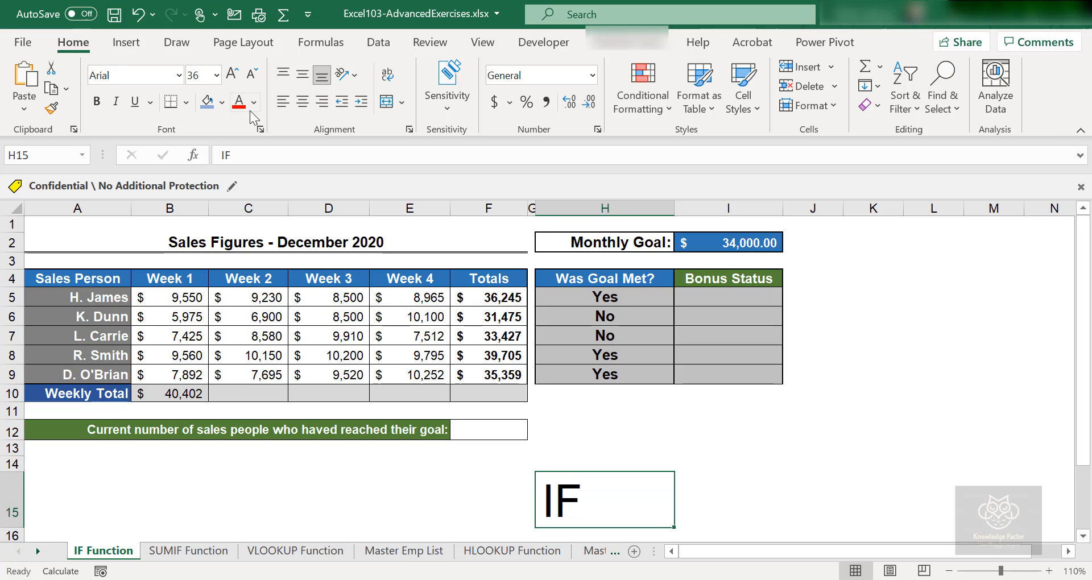
Color the IF text inside cell H15 red.
{"action": "double_click", "coordinate": [573, 507]}
{"action": "double_click", "coordinate": [573, 503]}
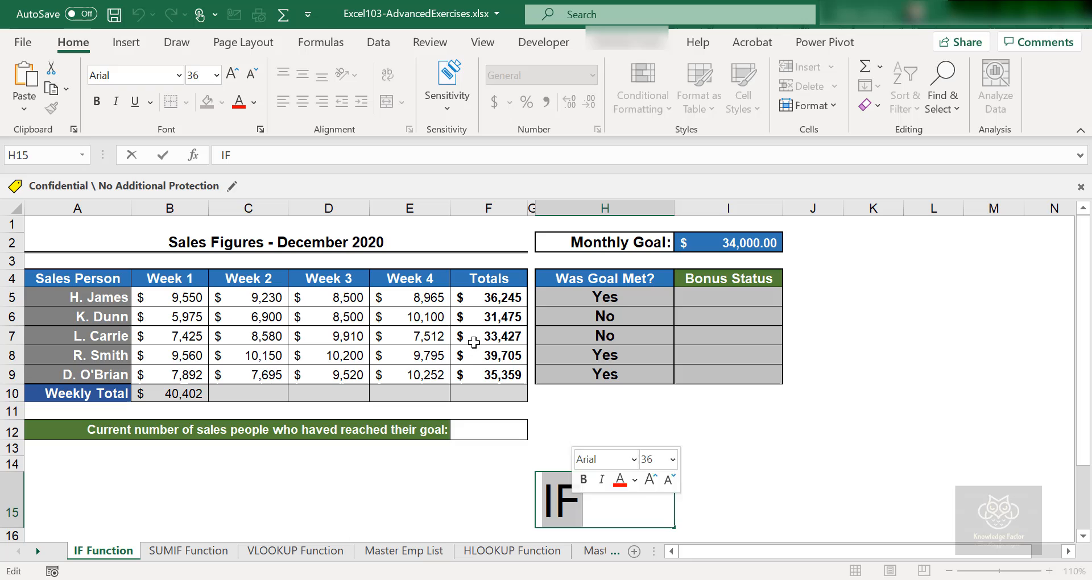
{"action": "left_click", "coordinate": [238, 102]}
{"action": "left_click", "coordinate": [591, 505]}
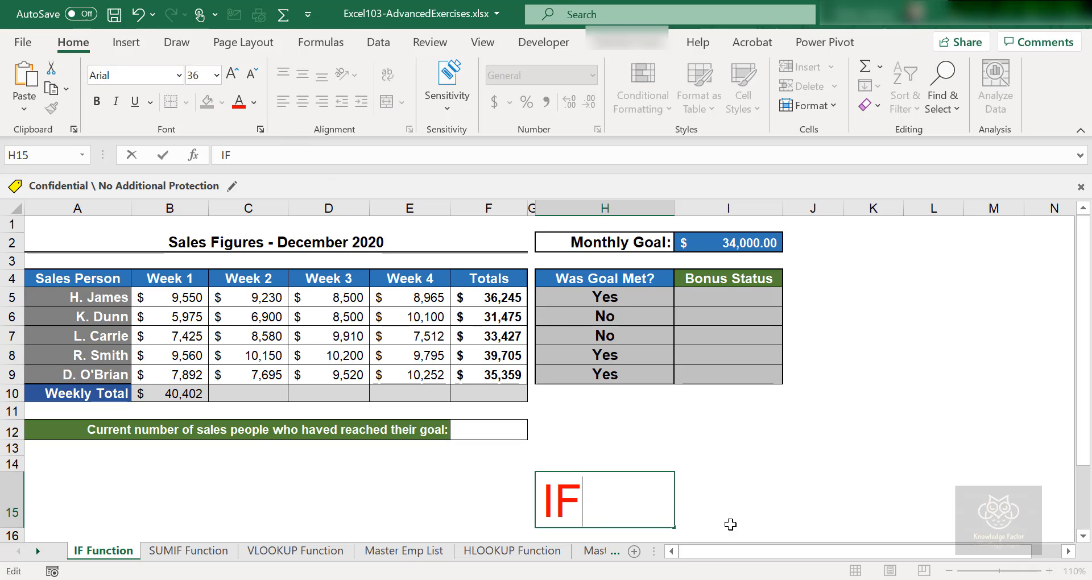
Extend the text in H15 to read IF(Test,True,False).
{"action": "scroll", "coordinate": [1080, 349], "scroll_direction": "down", "scroll_amount": 1}
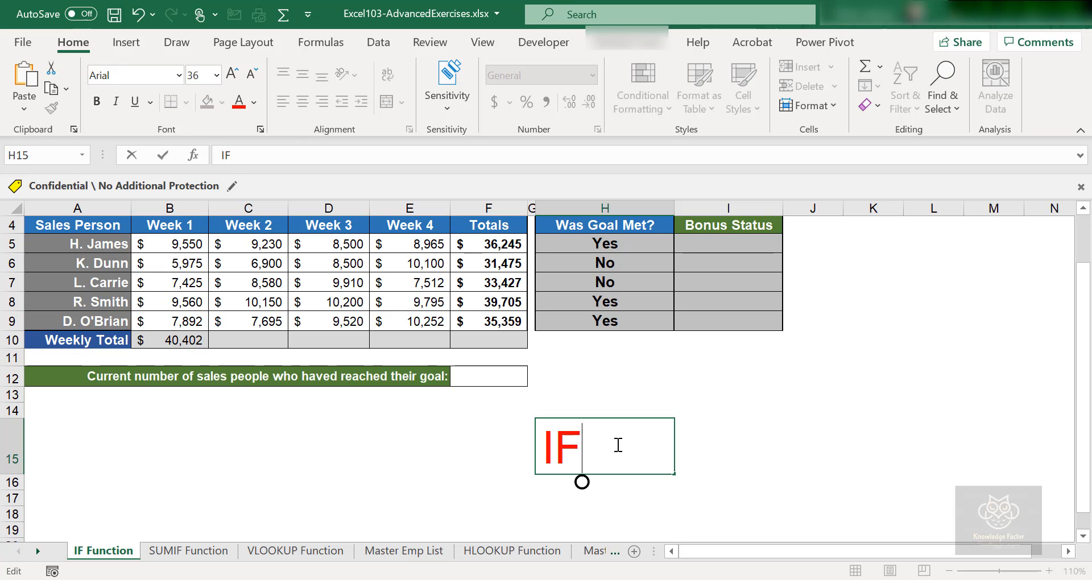
{"action": "type", "text": "(Test,"}
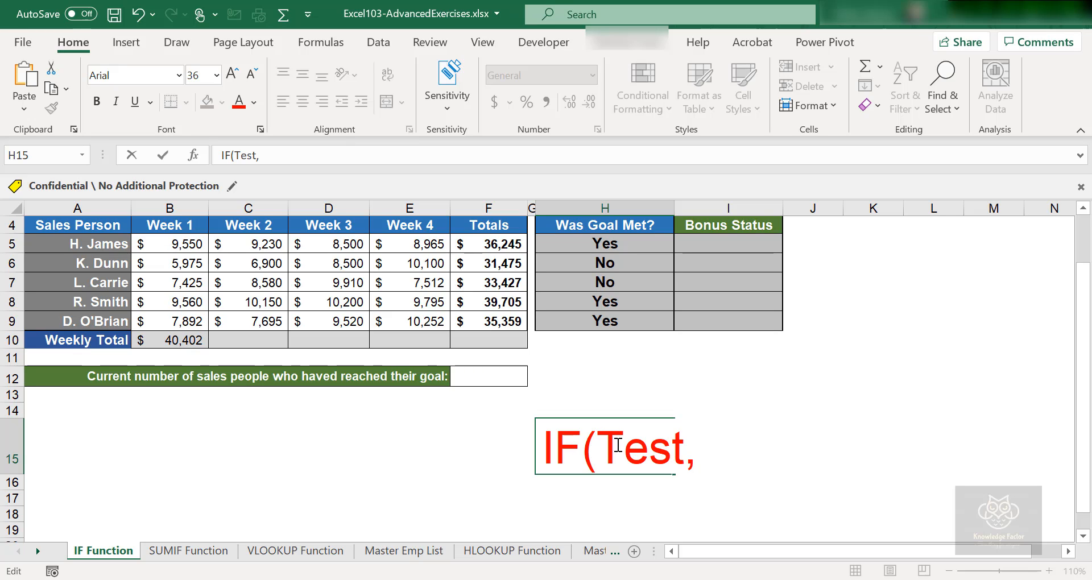
{"action": "type", "text": "True,"}
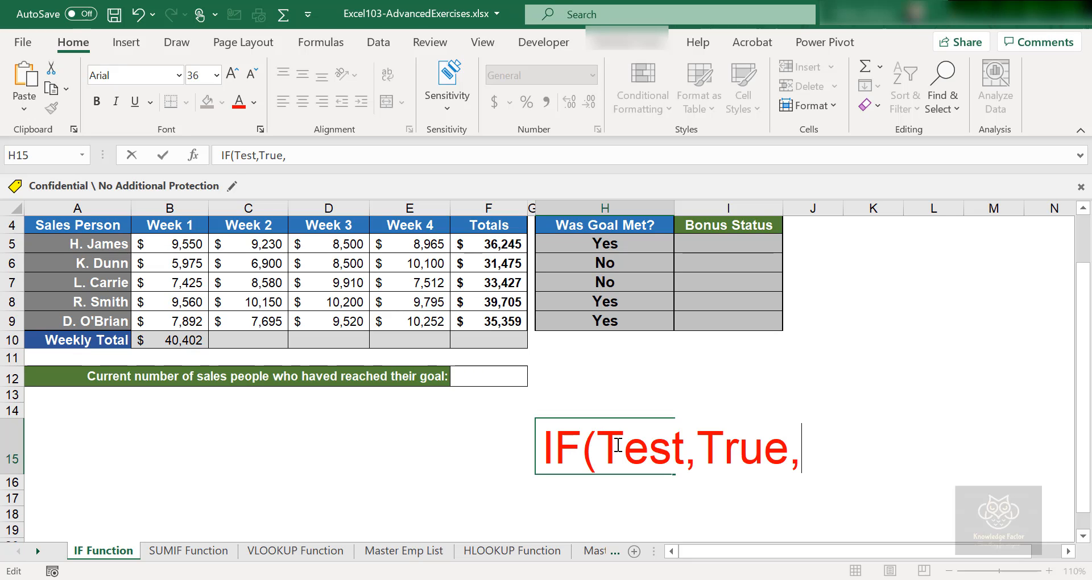
{"action": "type", "text": "Fa"}
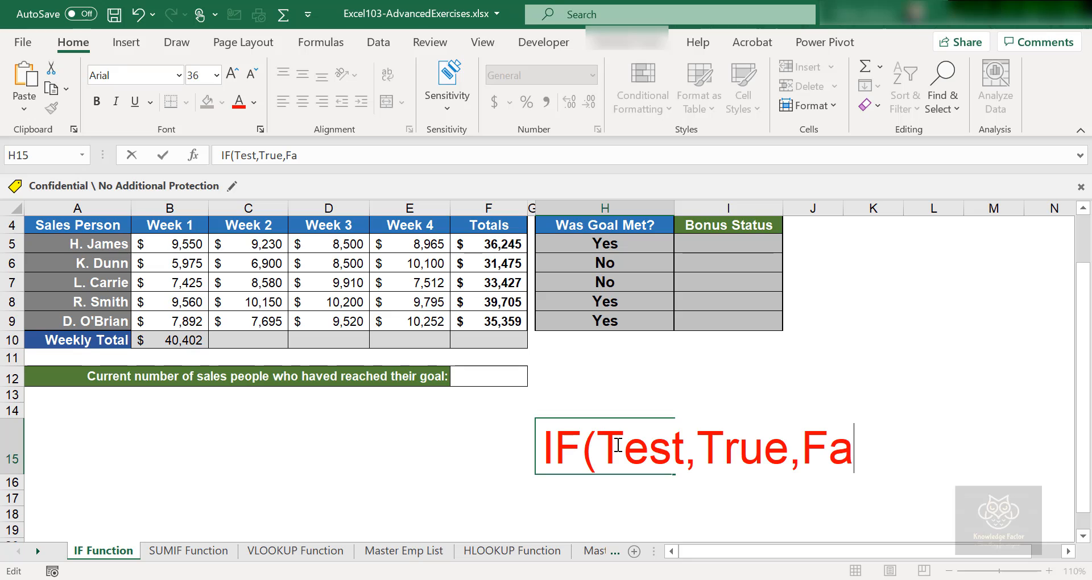
{"action": "type", "text": "lse)"}
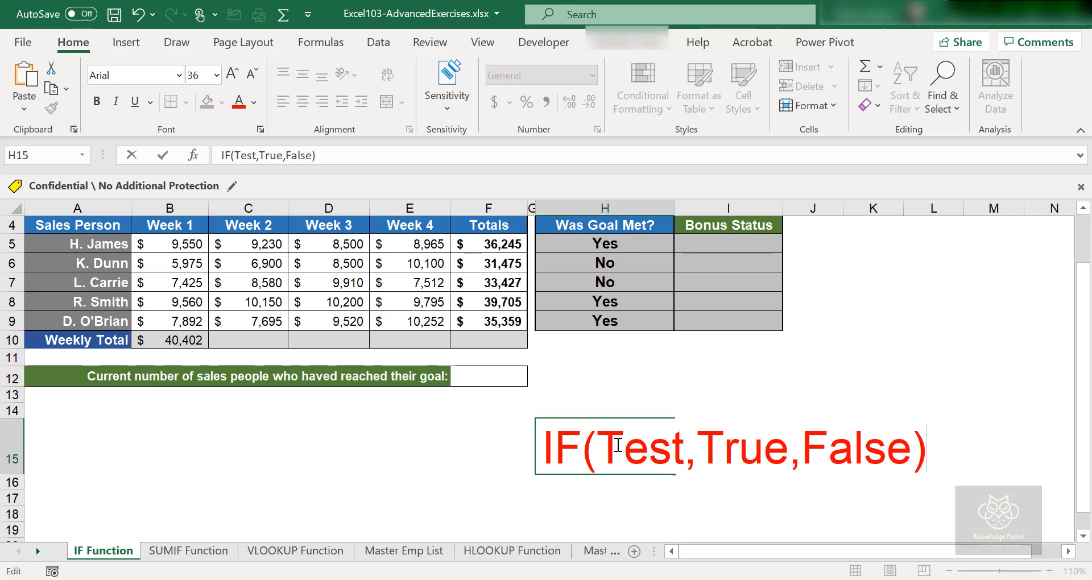
{"action": "key", "text": "Return"}
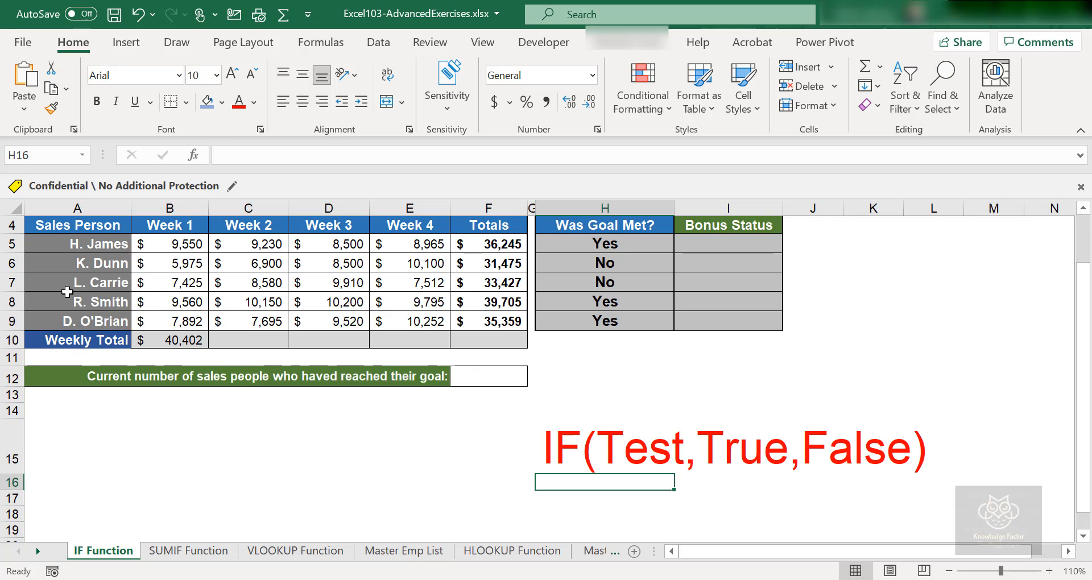
Examine the goal formula in H5, the weekly sales in B5:E5 and the Bonus Status cell I5.
{"action": "left_click", "coordinate": [92, 281]}
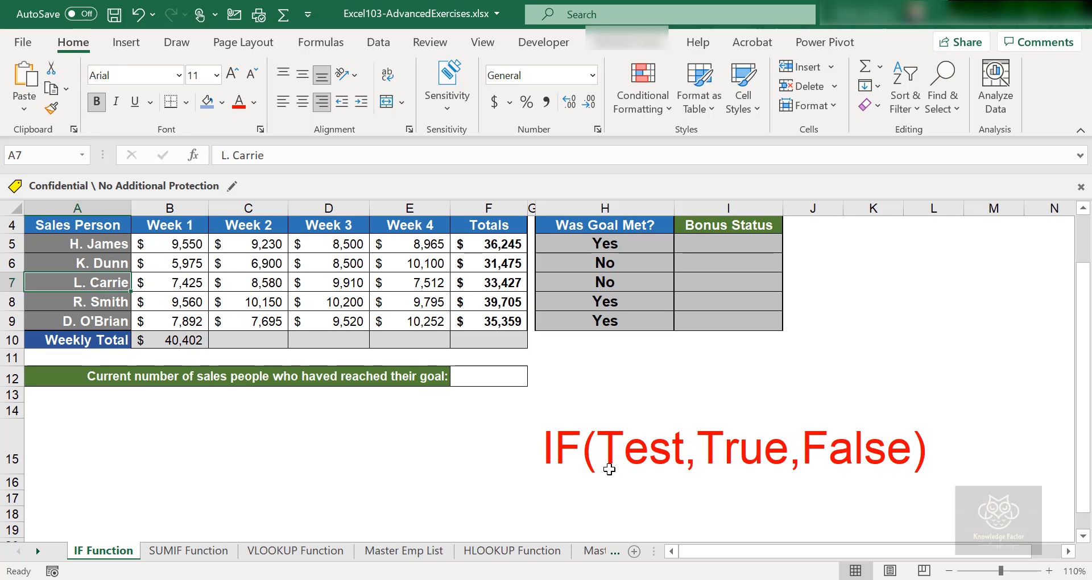
{"action": "left_click", "coordinate": [606, 250]}
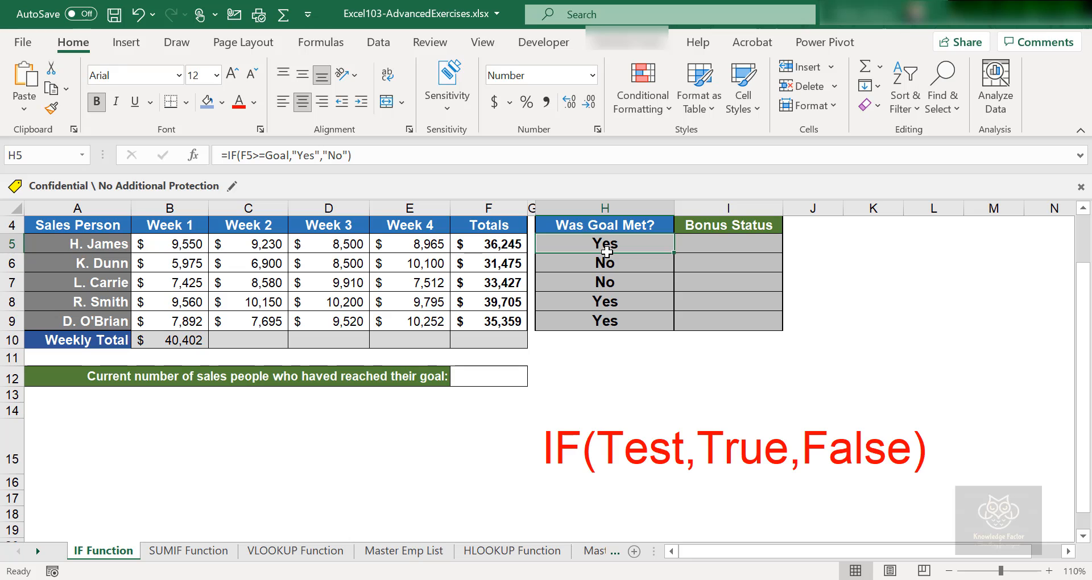
{"action": "double_click", "coordinate": [593, 248]}
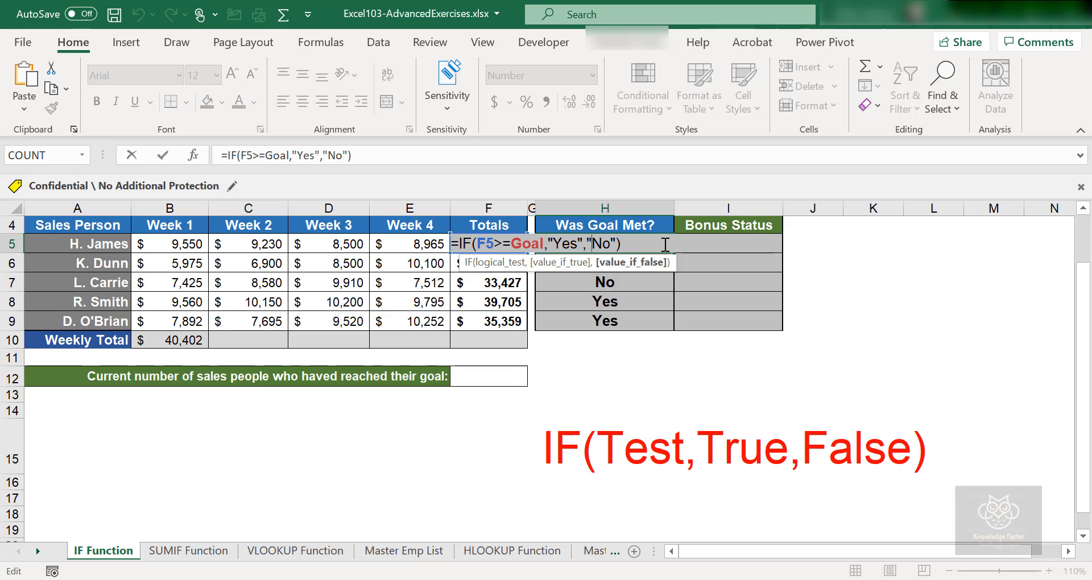
{"action": "key", "text": "Return"}
{"action": "left_click", "coordinate": [767, 246]}
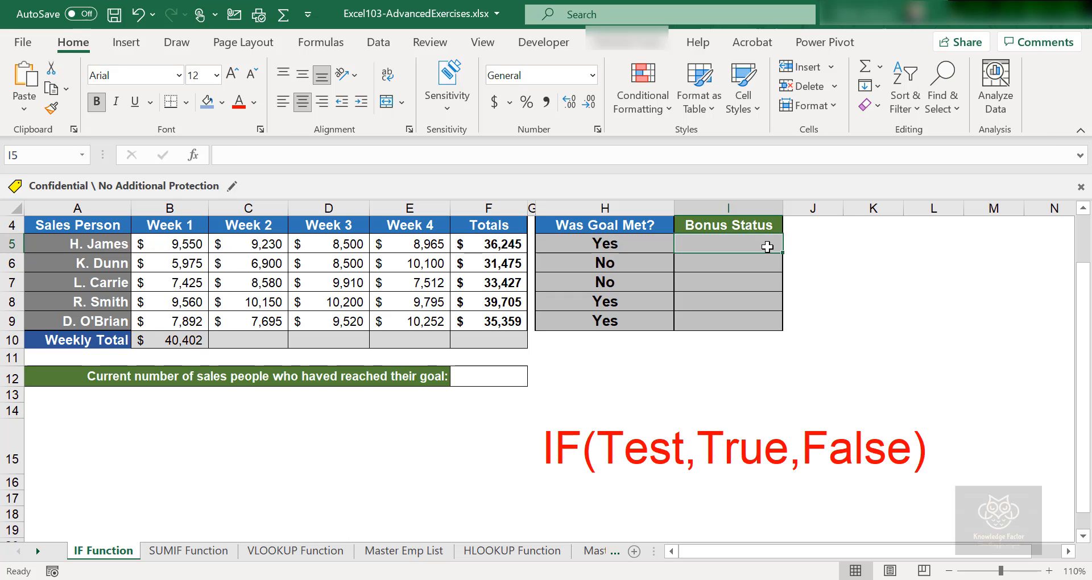
{"action": "left_click_drag", "start_coordinate": [174, 243], "coordinate": [433, 244]}
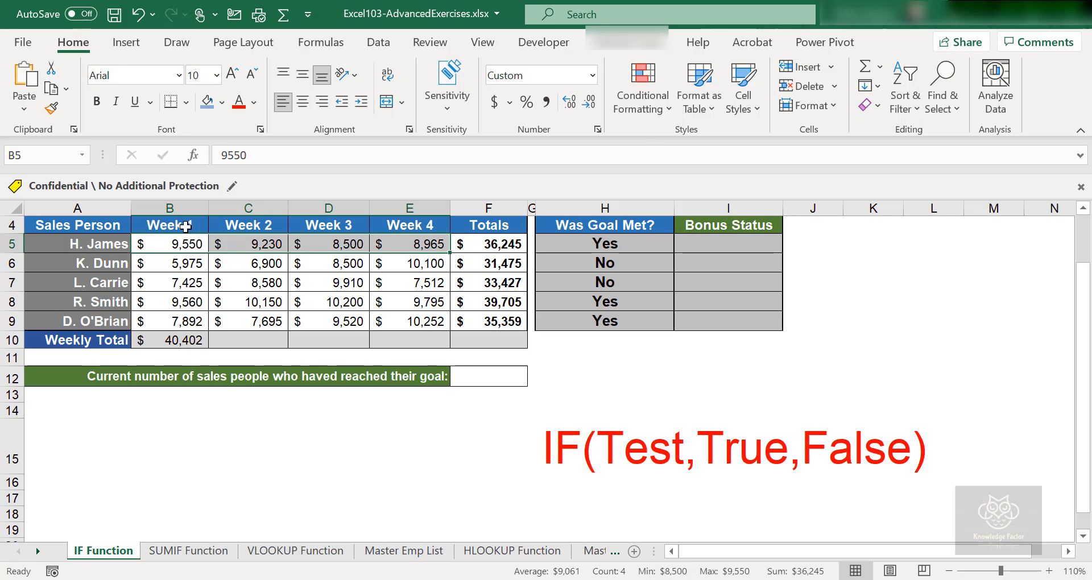
{"action": "left_click", "coordinate": [608, 243]}
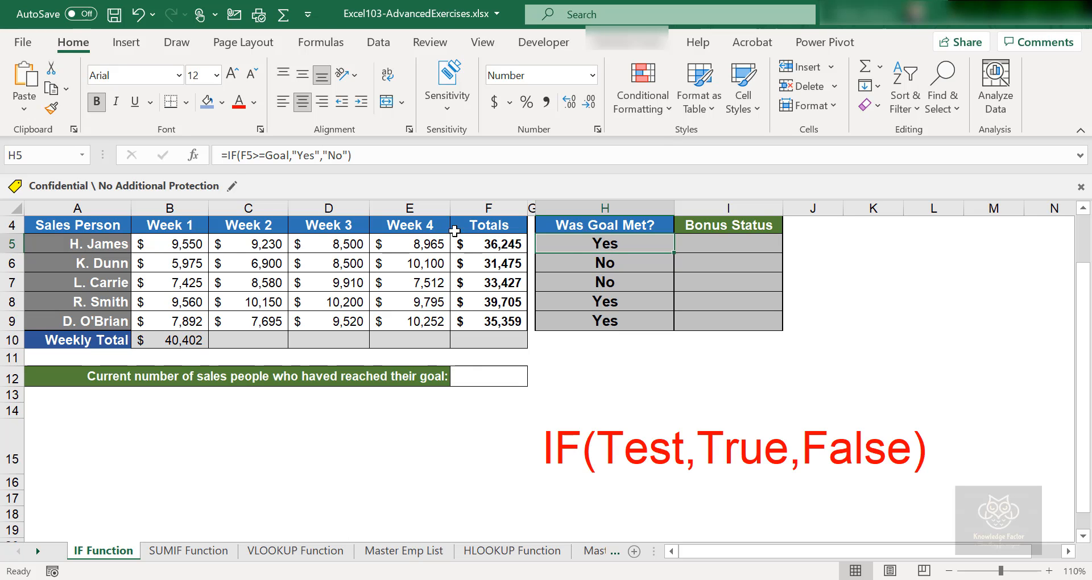
{"action": "left_click", "coordinate": [195, 242]}
{"action": "left_click", "coordinate": [271, 242]}
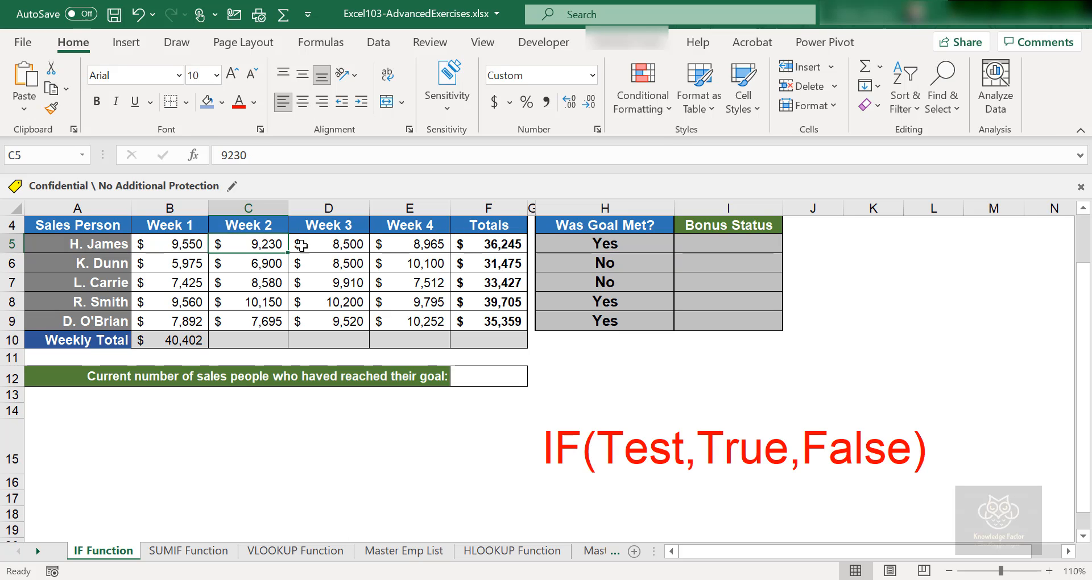
{"action": "left_click", "coordinate": [351, 242]}
{"action": "left_click", "coordinate": [409, 241]}
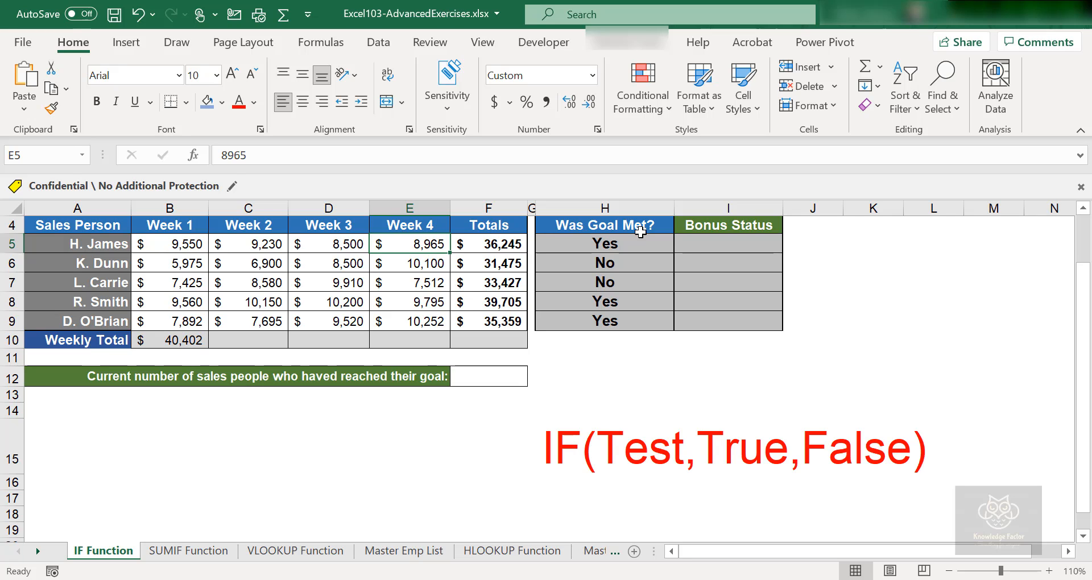
{"action": "left_click", "coordinate": [689, 244]}
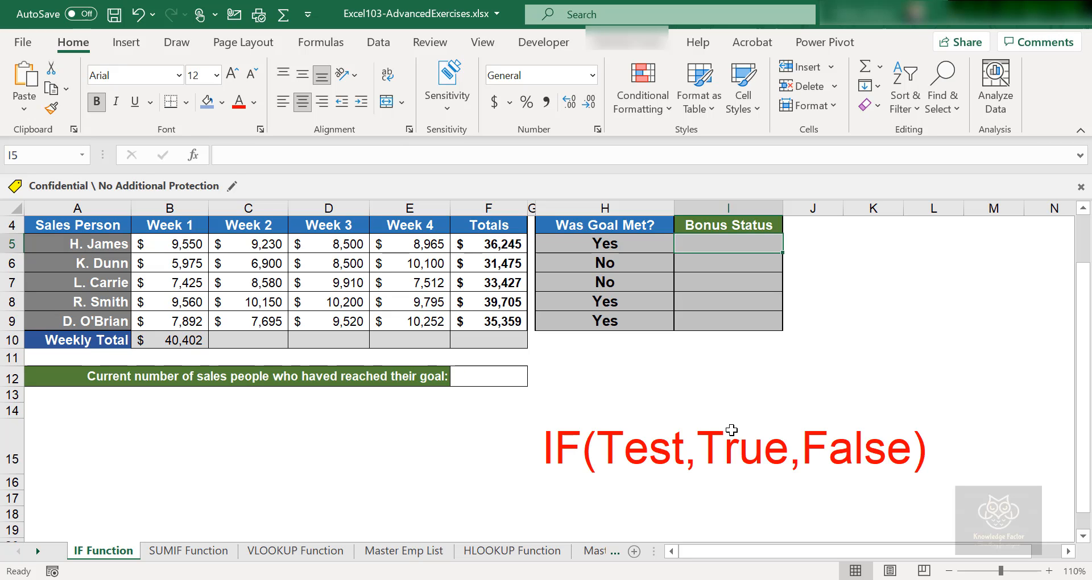
Delete the IF(Test,True,False) note from cell H15.
{"action": "left_click", "coordinate": [699, 402]}
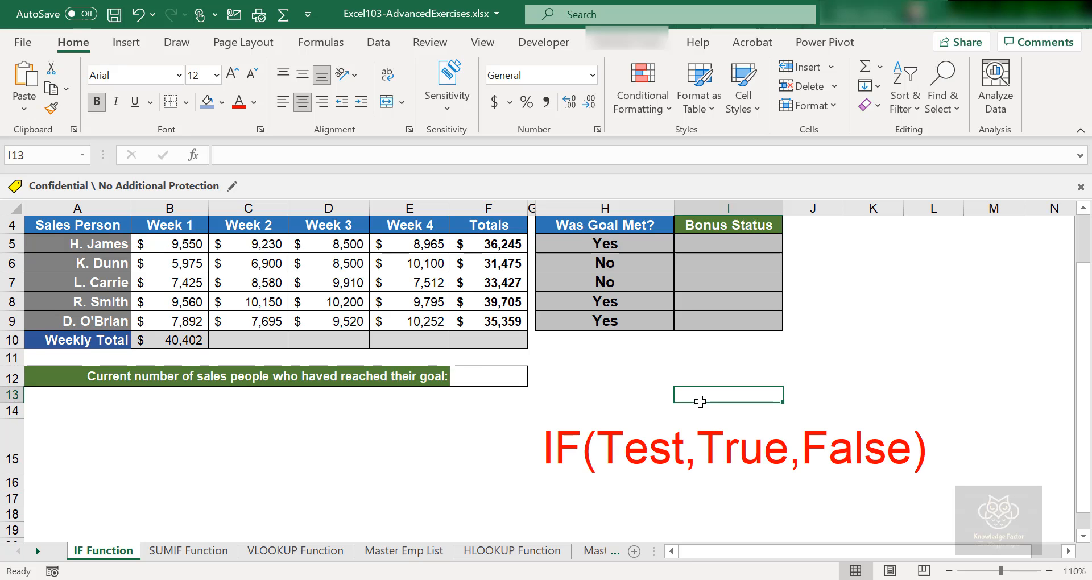
{"action": "left_click", "coordinate": [591, 447]}
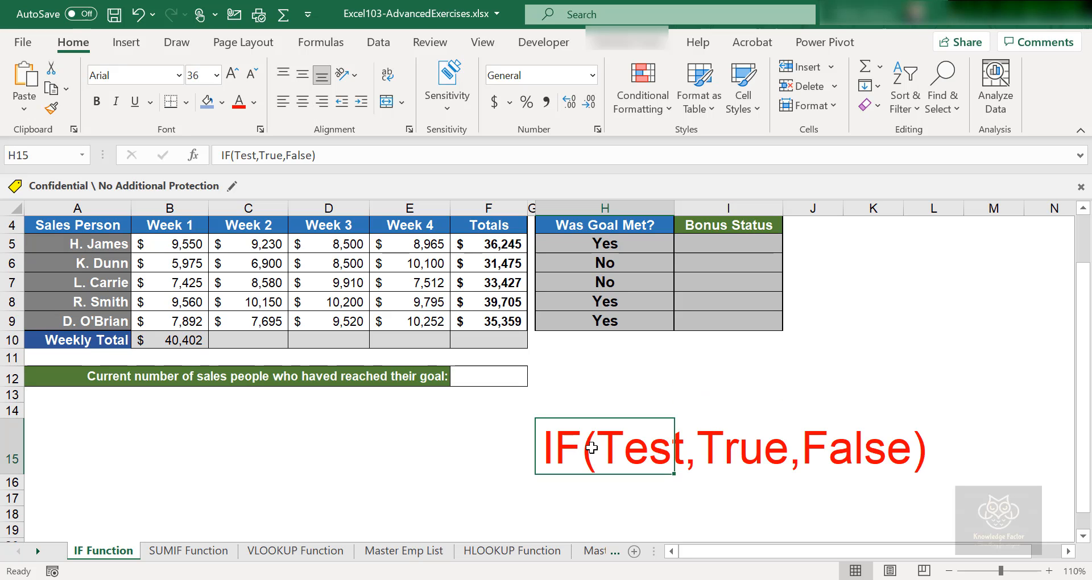
{"action": "key", "text": "Delete"}
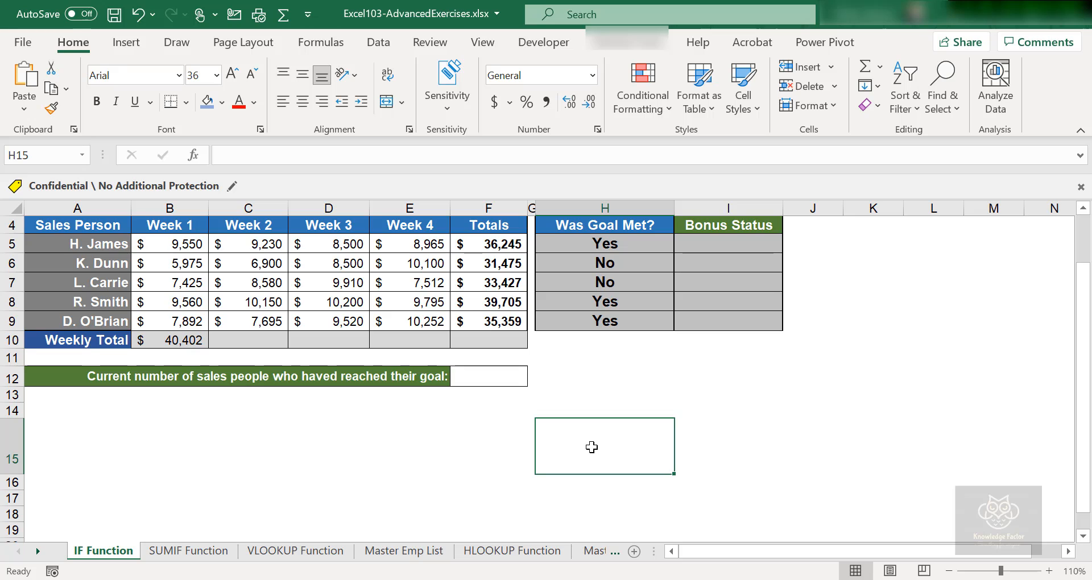
Start an AND function in cell B16 and open its function arguments for editing.
{"action": "left_click", "coordinate": [186, 446]}
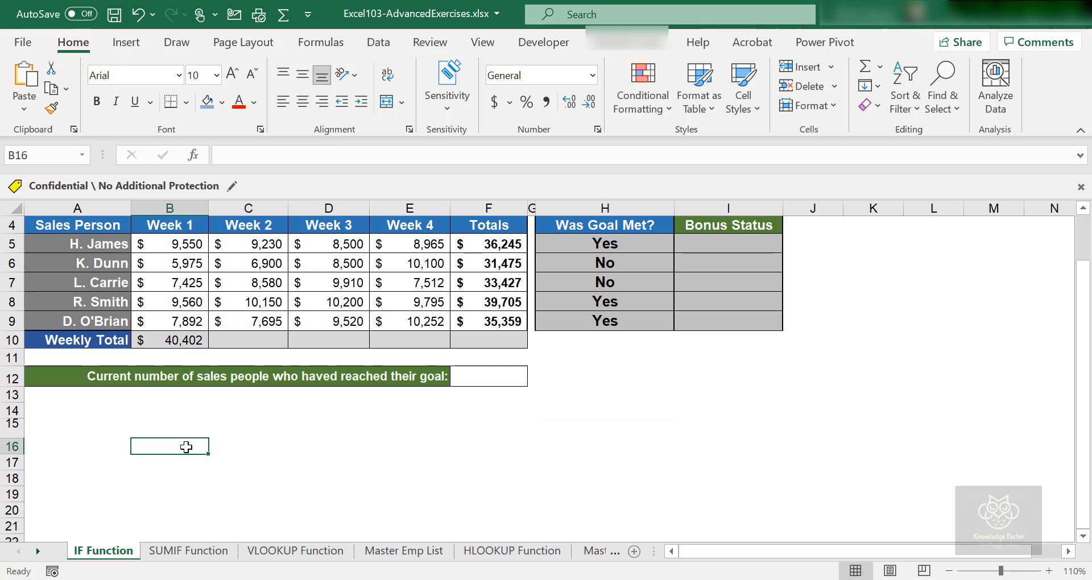
{"action": "scroll", "coordinate": [281, 490], "scroll_direction": "down", "scroll_amount": 1, "text": "ctrl"}
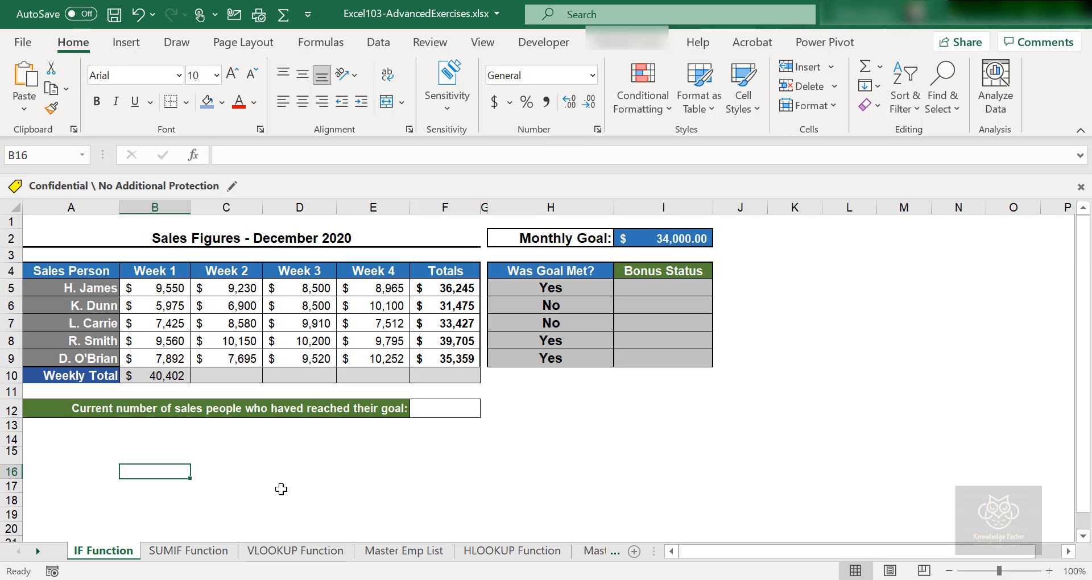
{"action": "type", "text": "=AND"}
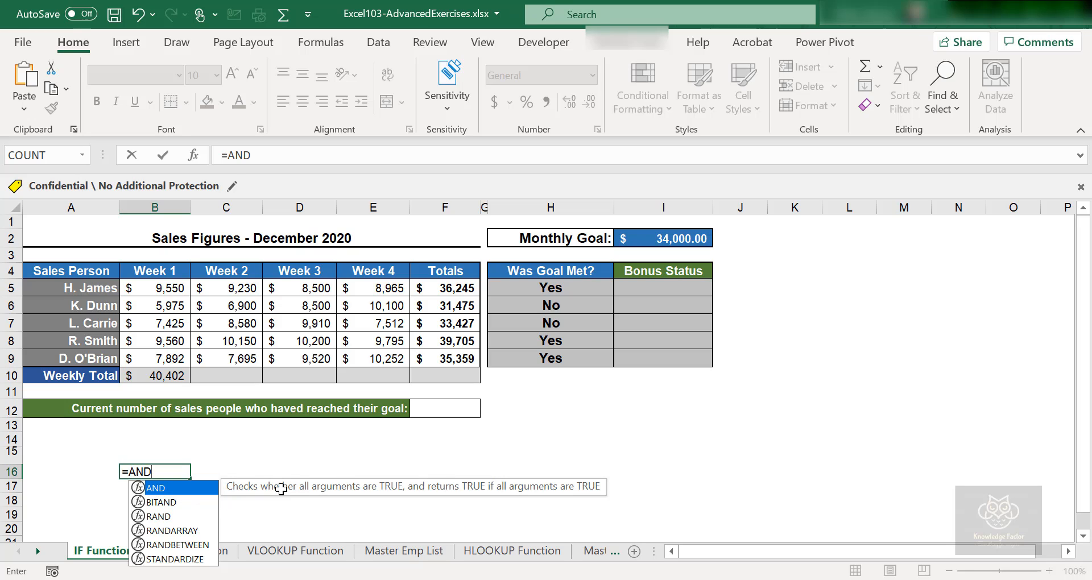
{"action": "key", "text": "Tab"}
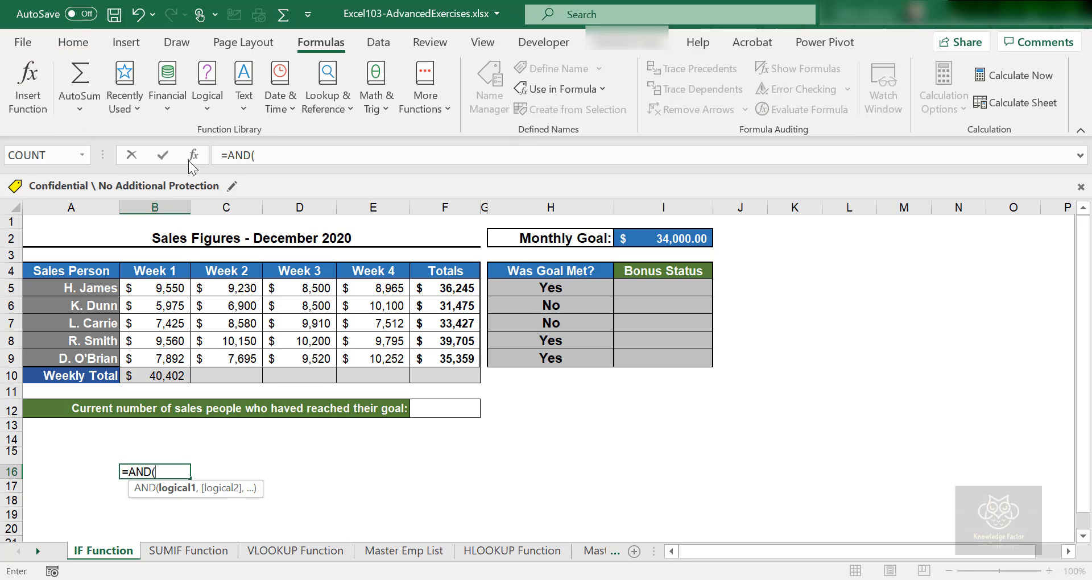
{"action": "left_click", "coordinate": [190, 161]}
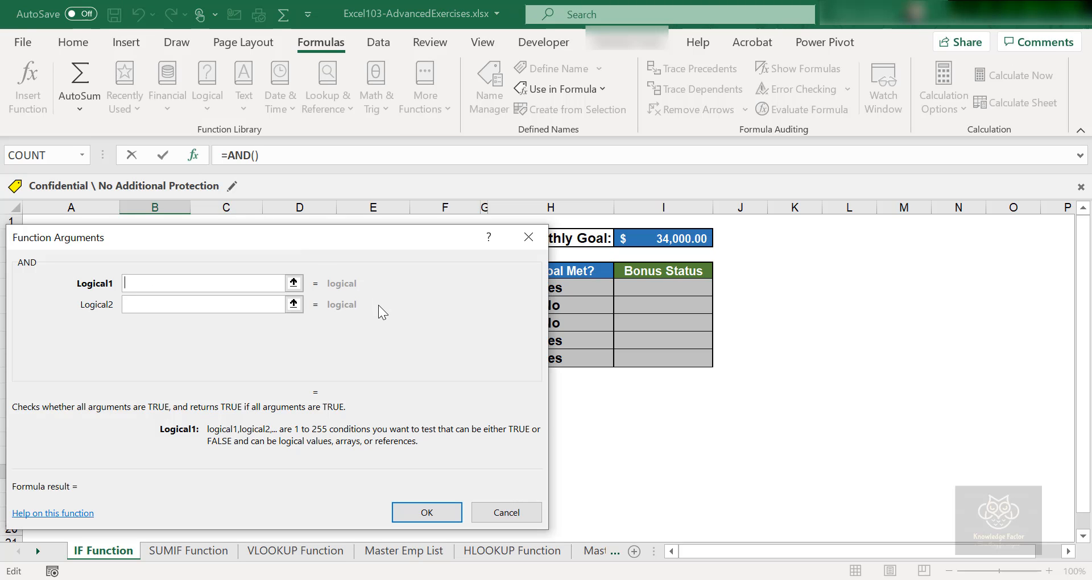
Set the first condition of the AND function in B16 to H5="Yes", keeping column H accessible beside the arguments dialog.
{"action": "left_click_drag", "start_coordinate": [292, 238], "coordinate": [739, 135]}
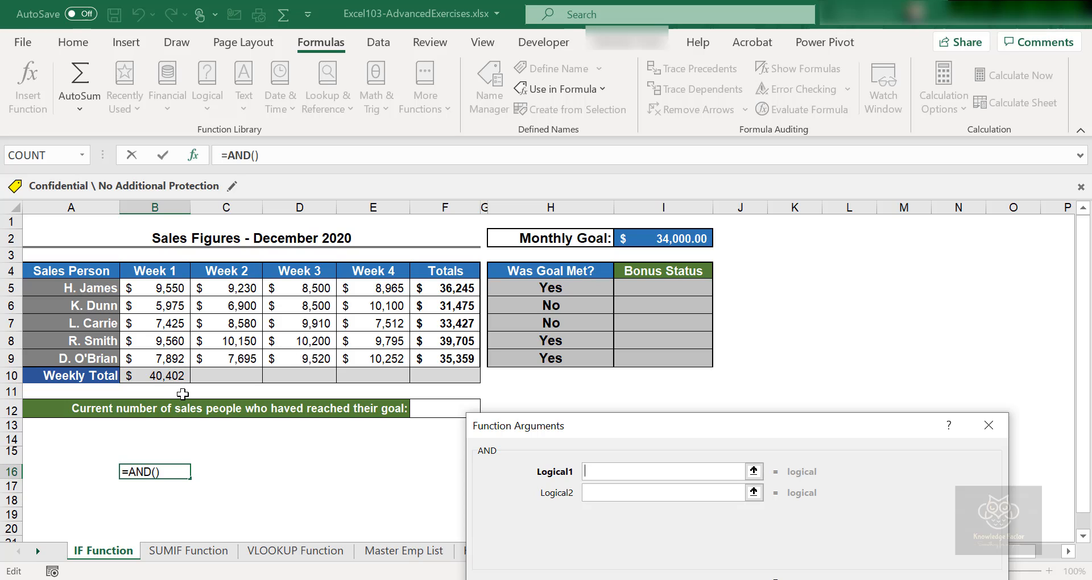
{"action": "left_click_drag", "start_coordinate": [649, 424], "coordinate": [629, 175]}
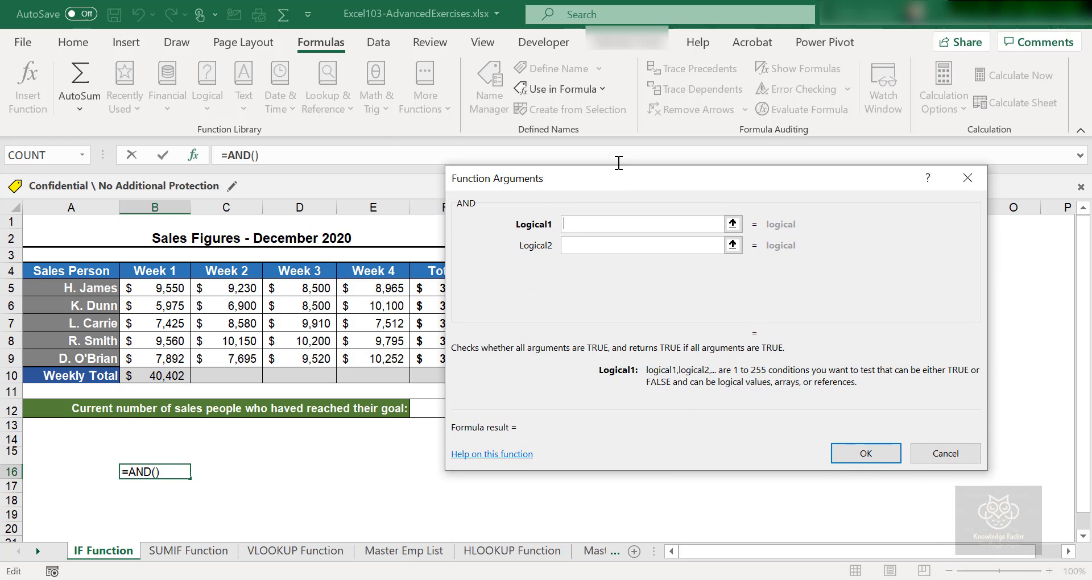
{"action": "left_click_drag", "start_coordinate": [614, 169], "coordinate": [653, 325]}
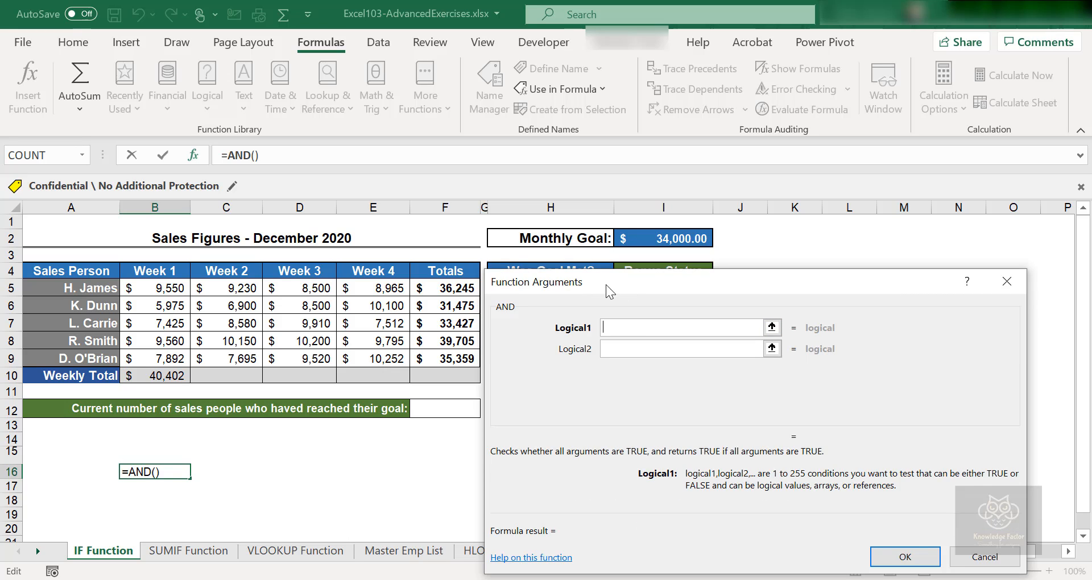
{"action": "left_click_drag", "start_coordinate": [606, 284], "coordinate": [623, 330]}
{"action": "left_click", "coordinate": [547, 285]}
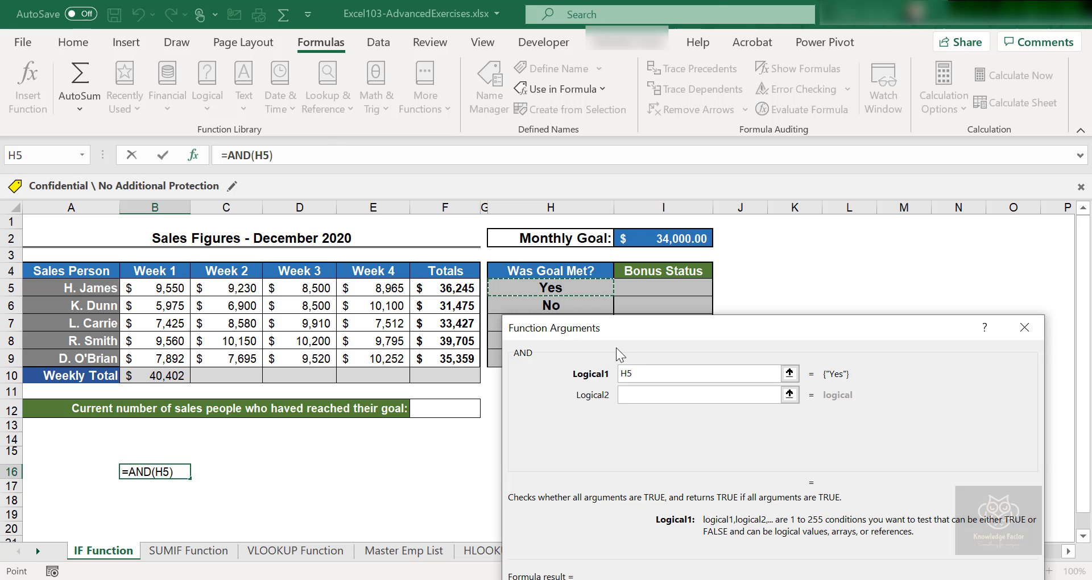
{"action": "type", "text": "=\""}
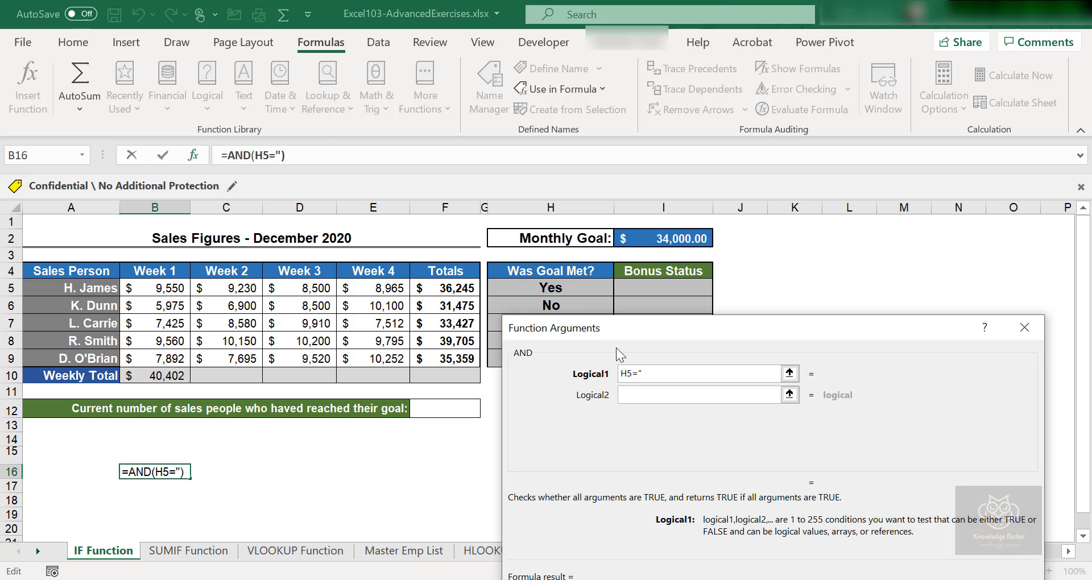
{"action": "type", "text": "Yes\""}
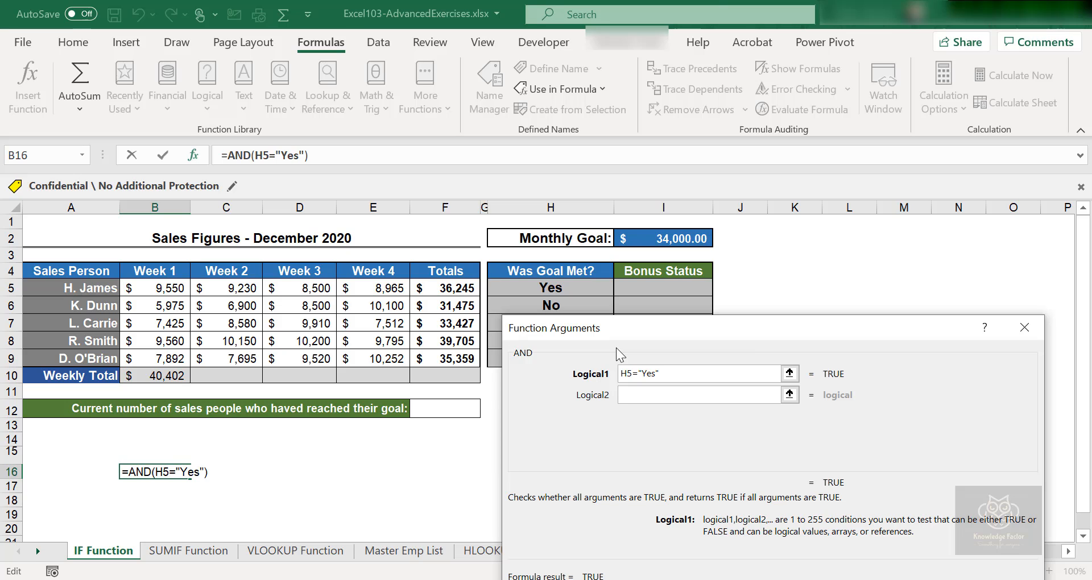
Add the Week 1 and Week 2 conditions B5>=8000 and C5>=8000 as the second and third AND arguments.
{"action": "key", "text": "Tab"}
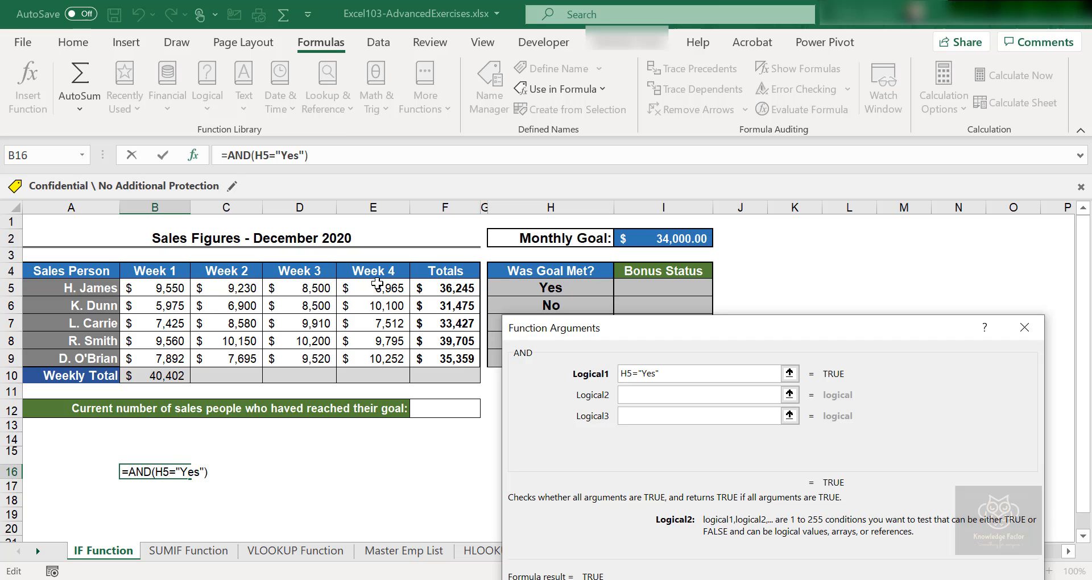
{"action": "left_click", "coordinate": [164, 289]}
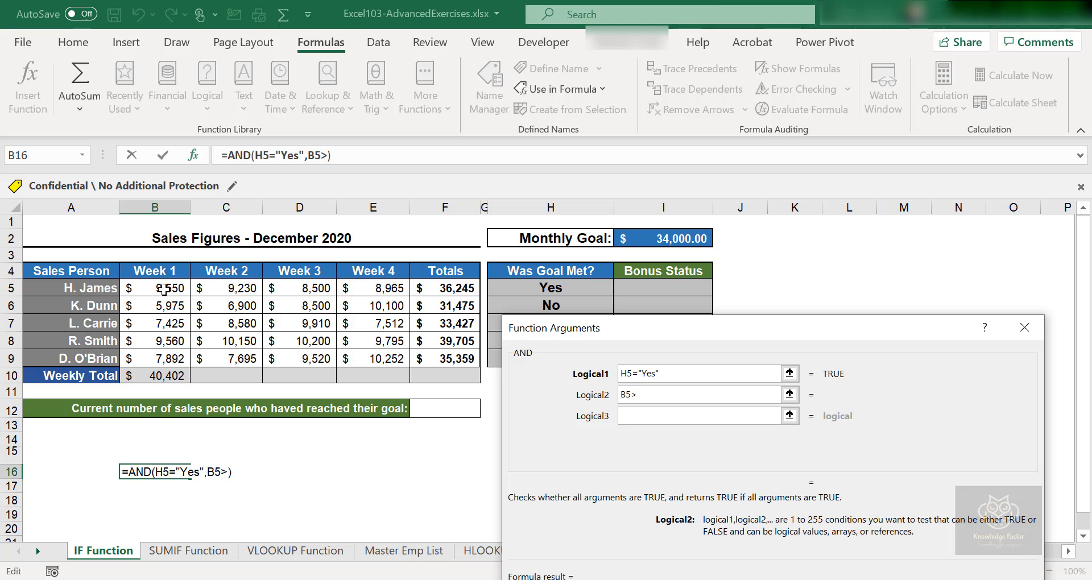
{"action": "type", "text": ">=8000"}
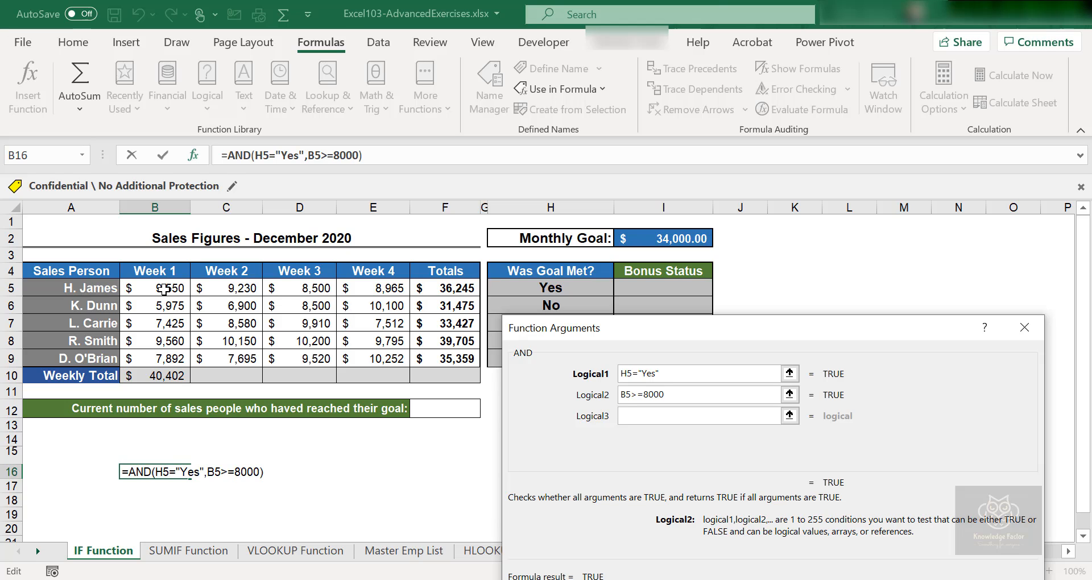
{"action": "key", "text": "Tab"}
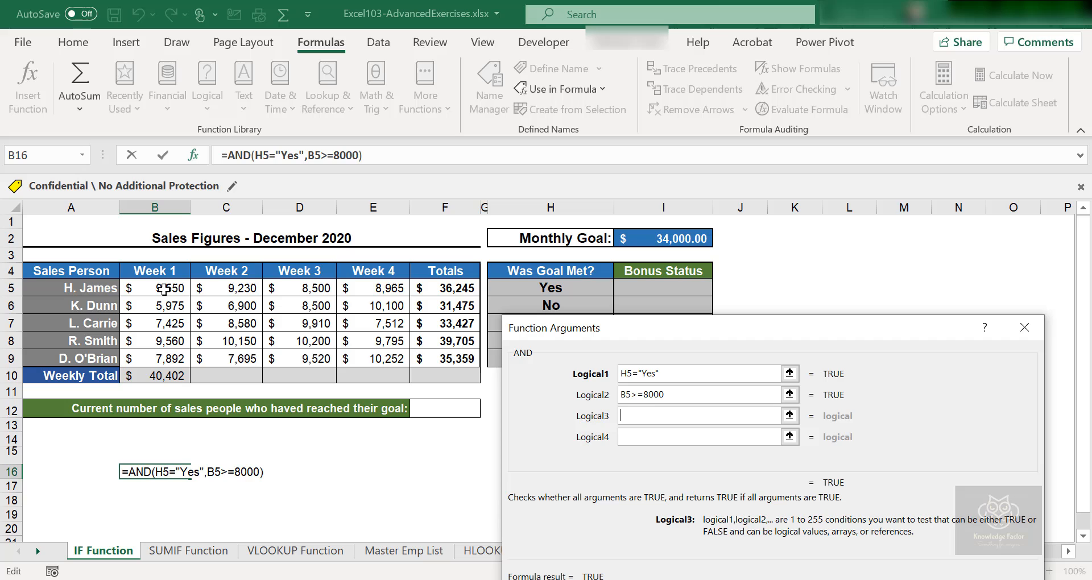
{"action": "left_click", "coordinate": [237, 289]}
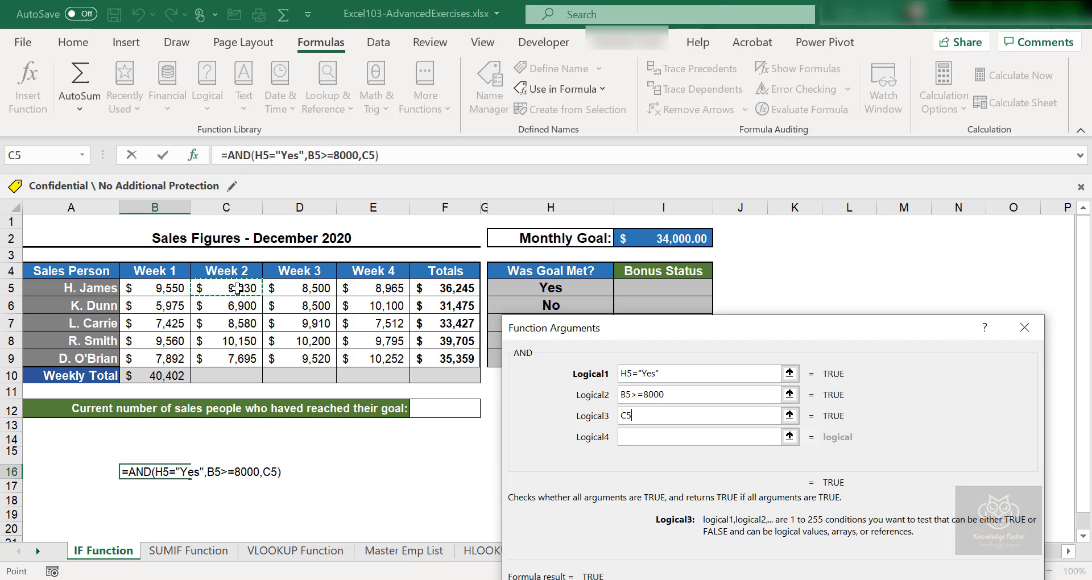
{"action": "type", "text": ">=8000"}
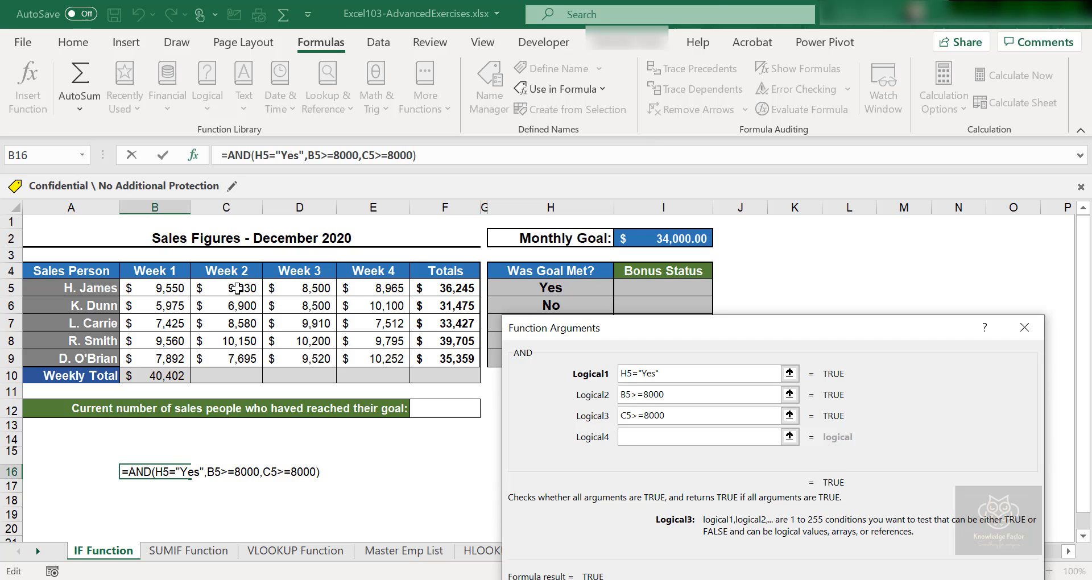
Add D5>=8000 and E5>=8000 as the fourth and fifth AND arguments and complete the formula in B16.
{"action": "key", "text": "Tab"}
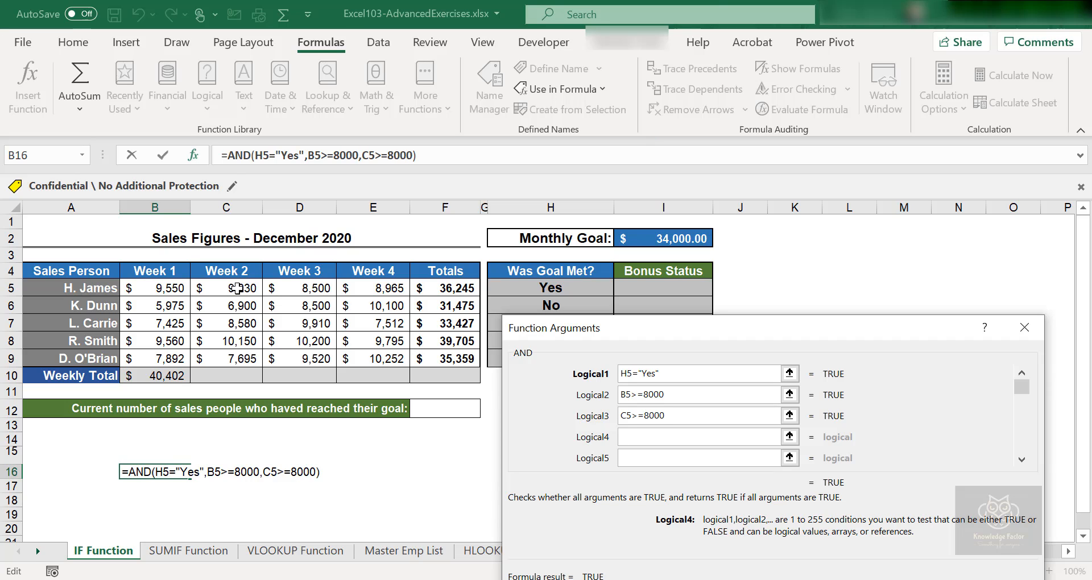
{"action": "left_click", "coordinate": [306, 291]}
{"action": "type", "text": ">"}
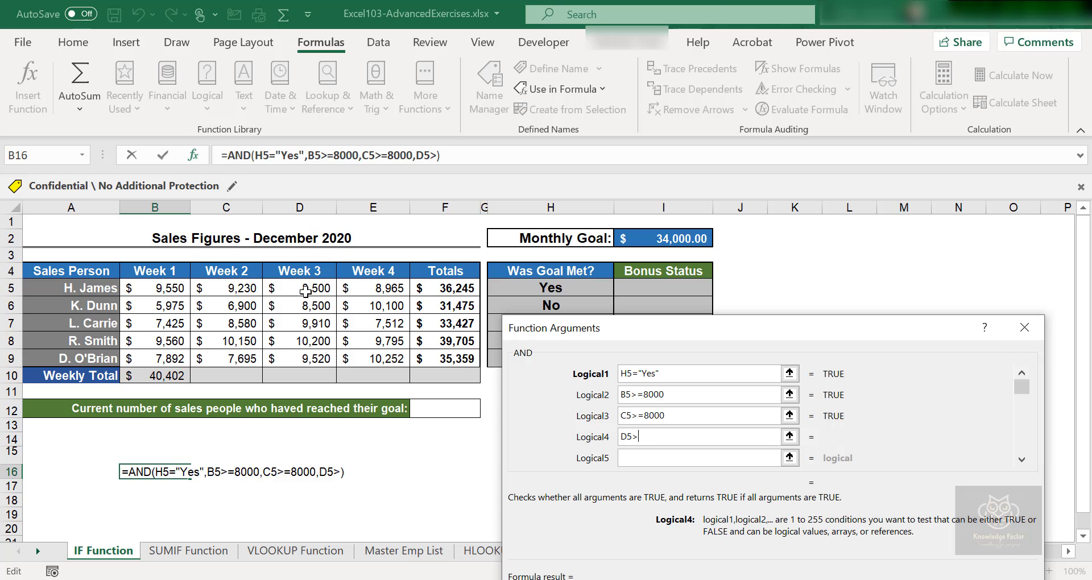
{"action": "type", "text": "=8000"}
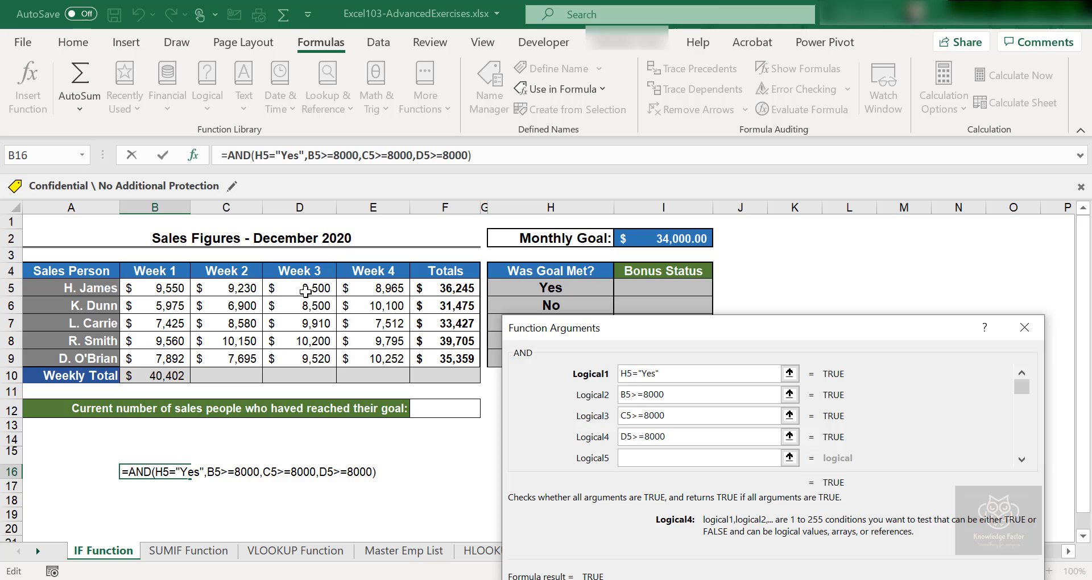
{"action": "key", "text": "Tab"}
{"action": "left_click", "coordinate": [388, 291]}
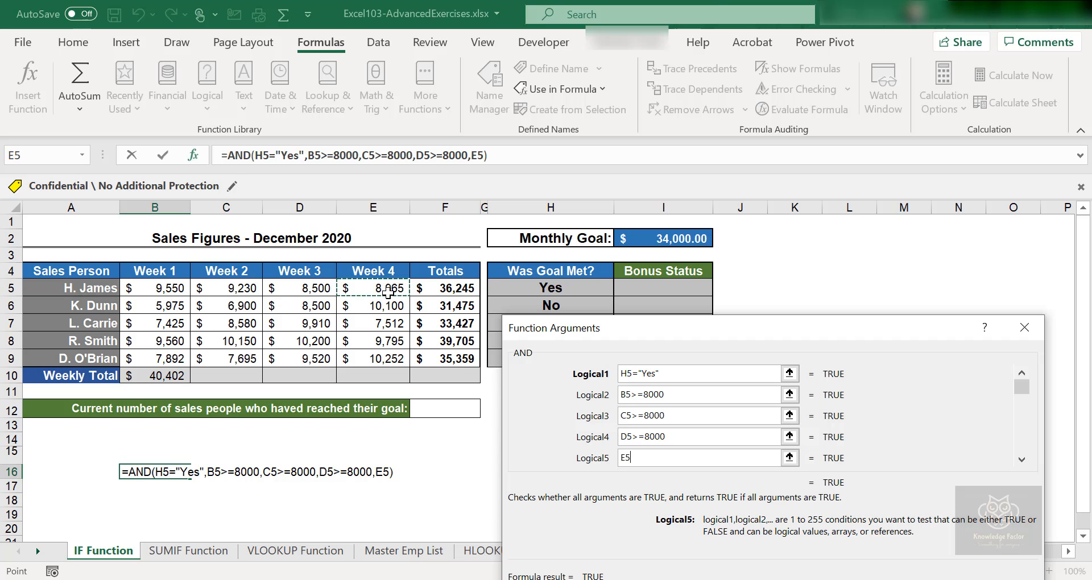
{"action": "type", "text": ">=8"}
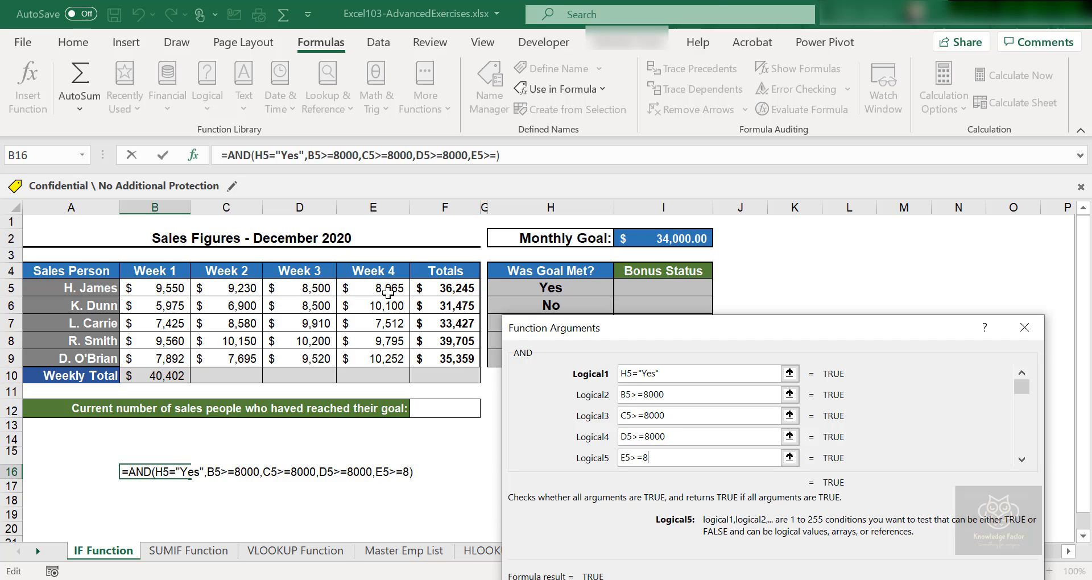
{"action": "type", "text": "000"}
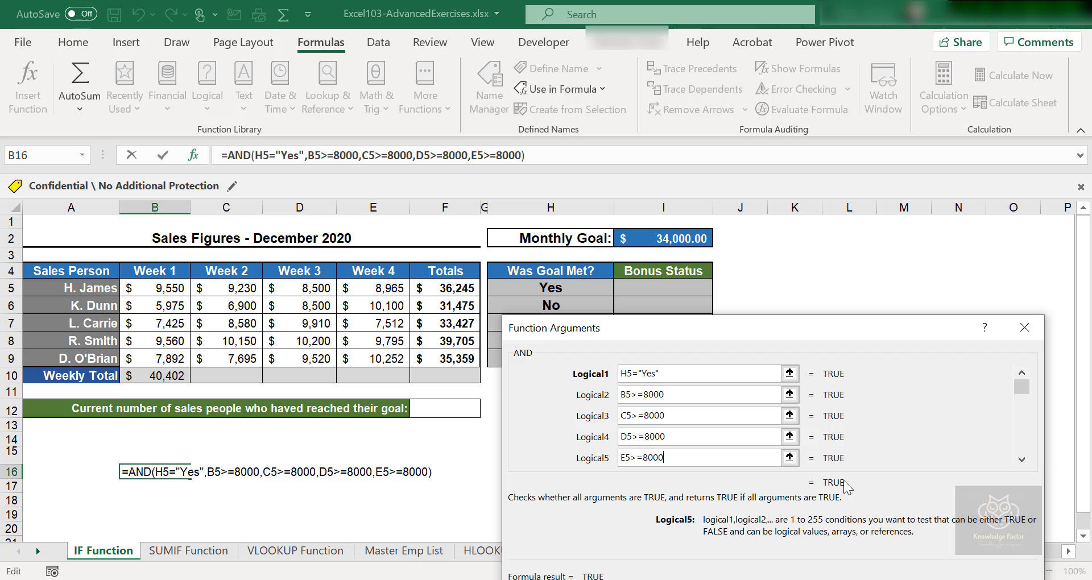
{"action": "key", "text": "Return"}
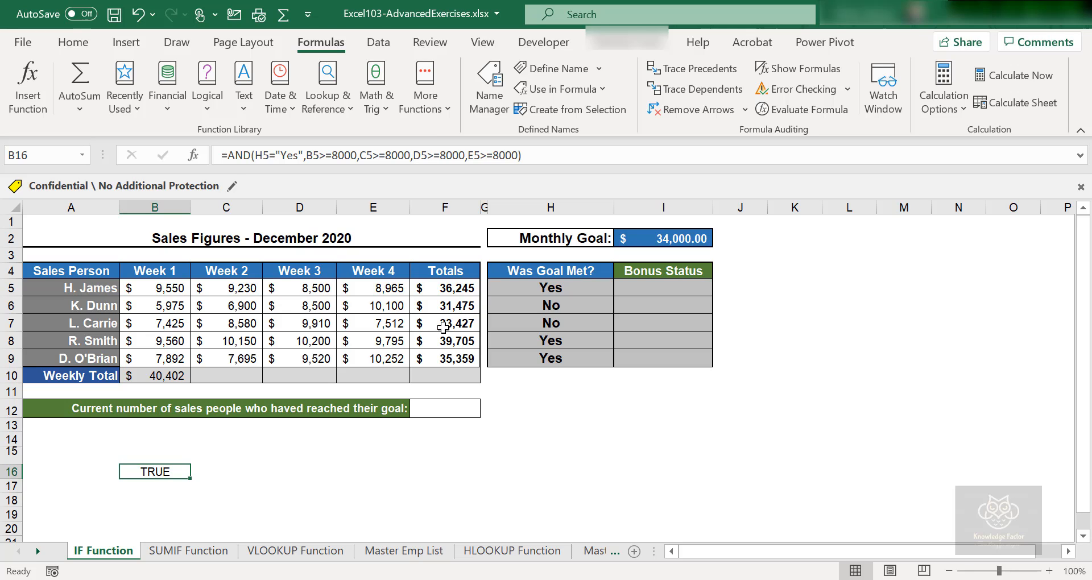
Start a second AND formula in cell B18 with H5="Yes" as its first condition.
{"action": "left_click", "coordinate": [144, 497]}
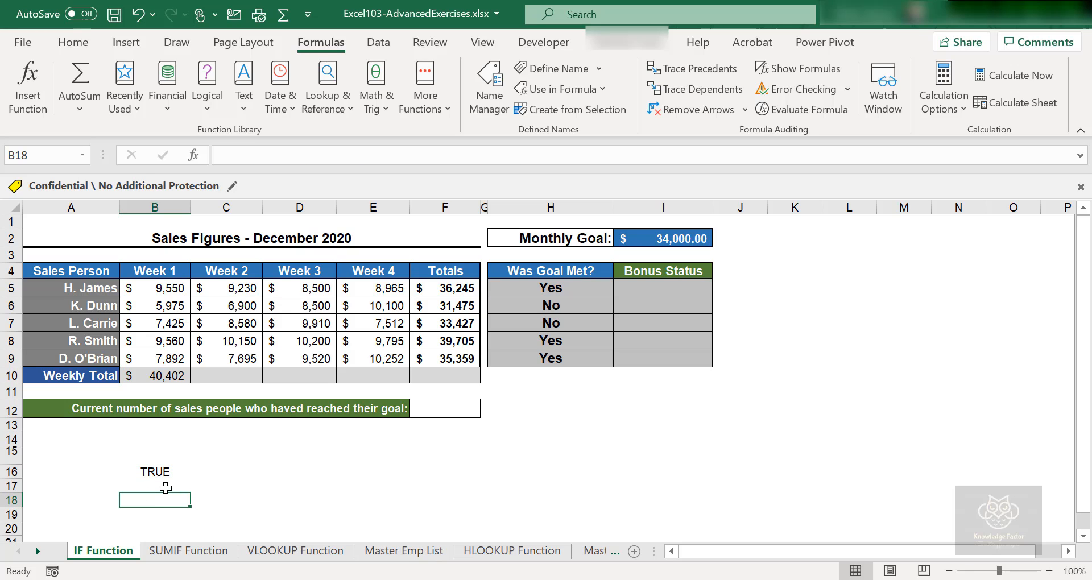
{"action": "type", "text": "=AND"}
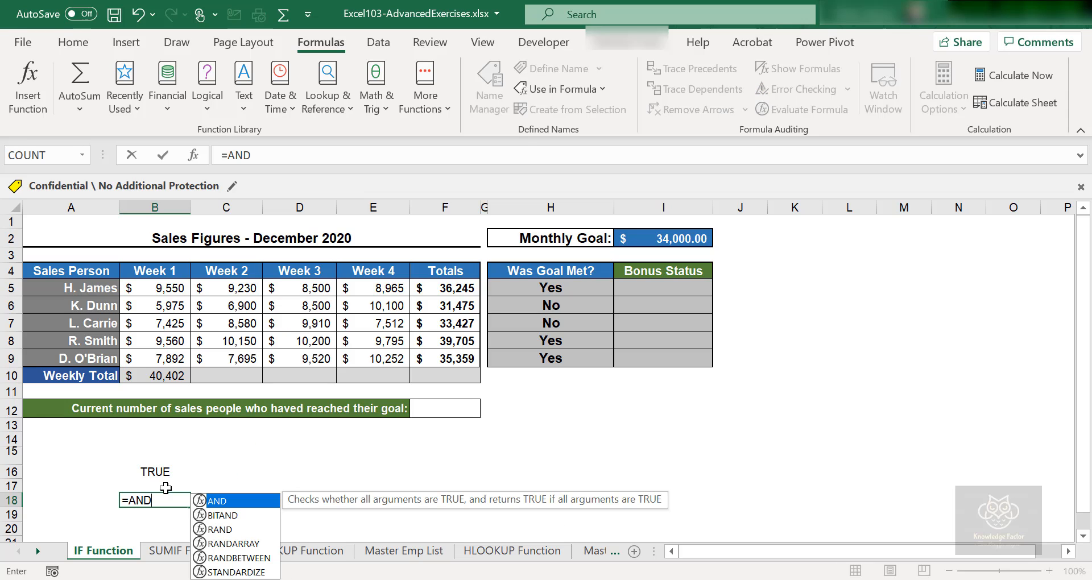
{"action": "type", "text": "("}
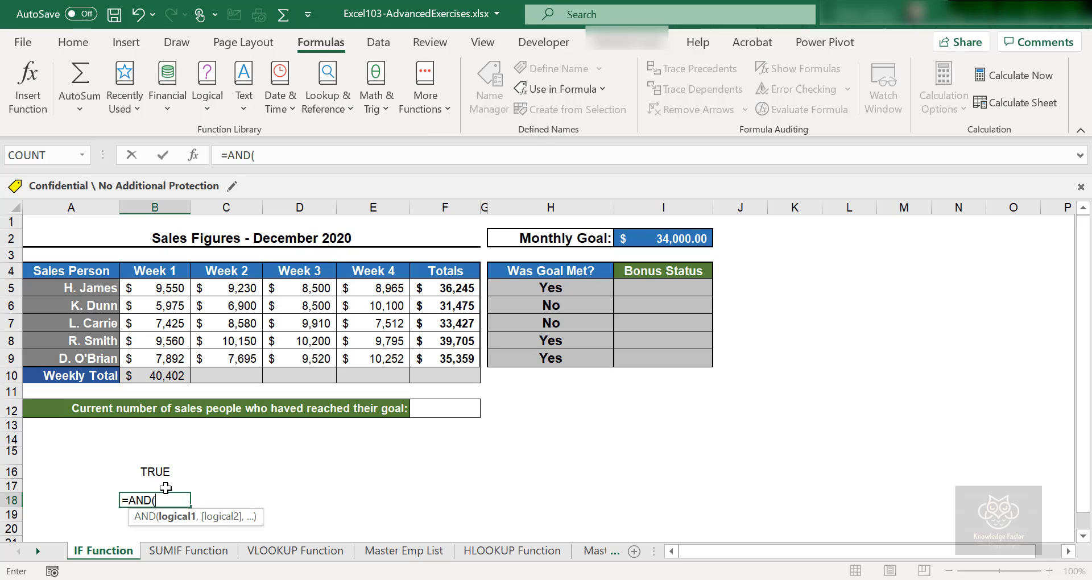
{"action": "left_click", "coordinate": [569, 291]}
{"action": "type", "text": "=\""}
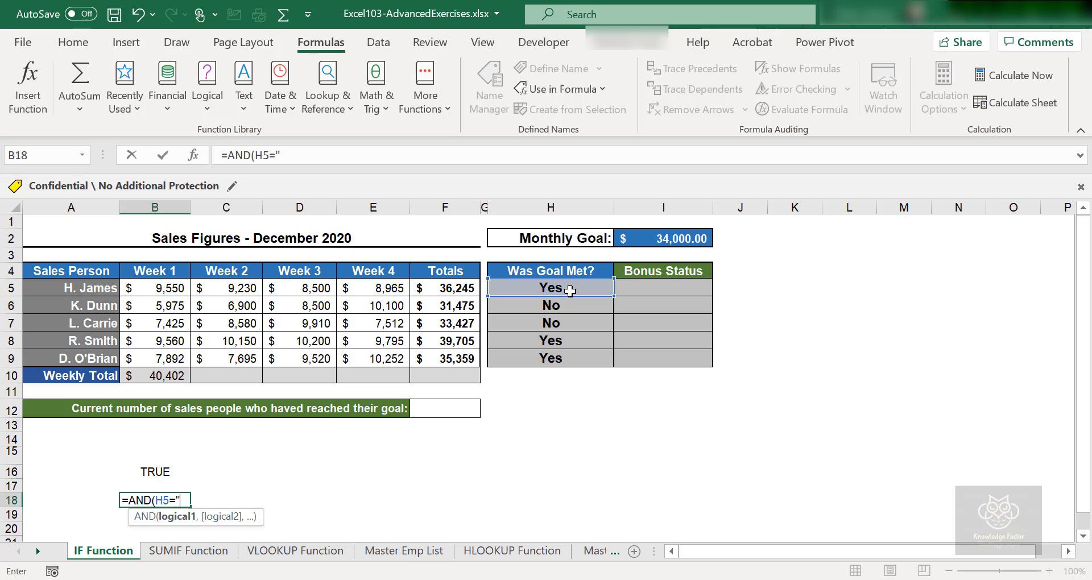
{"action": "type", "text": "Yes\","}
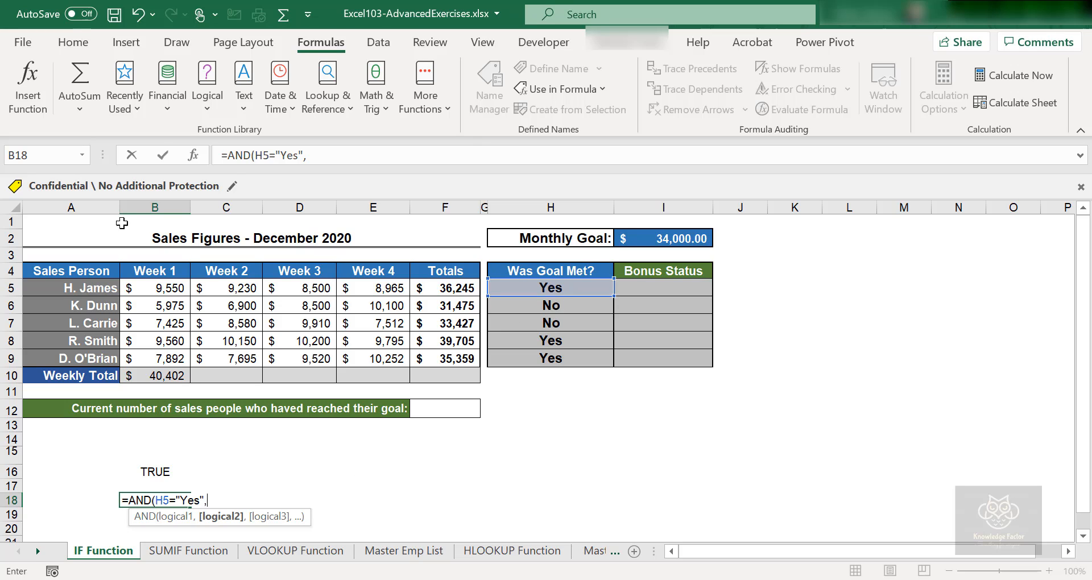
Using the function arguments, set the second AND condition in B18 to MIN(B5:E5)>=8000 and complete the formula.
{"action": "left_click", "coordinate": [28, 91]}
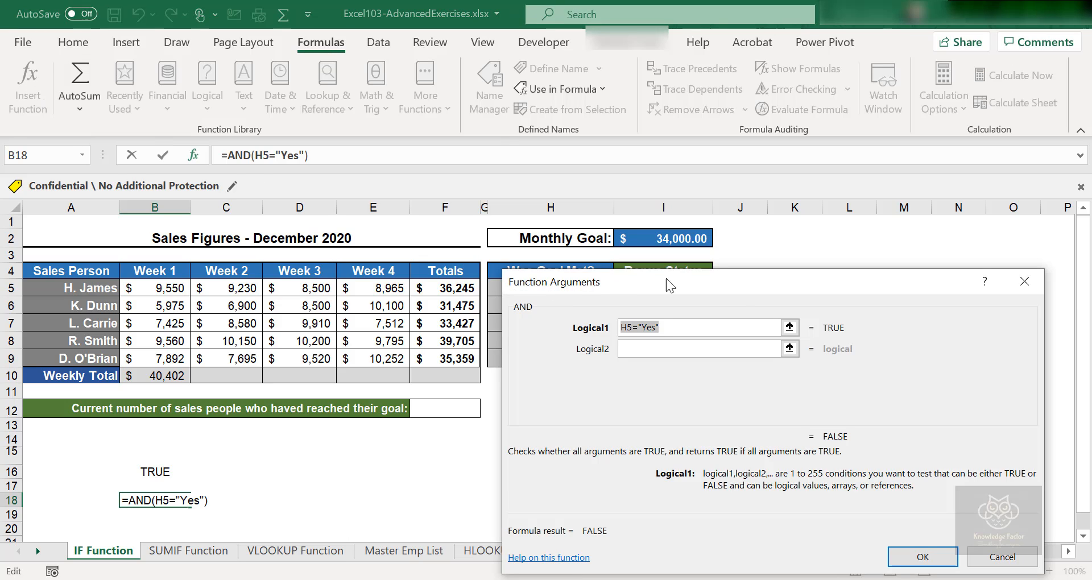
{"action": "left_click_drag", "start_coordinate": [745, 288], "coordinate": [748, 178]}
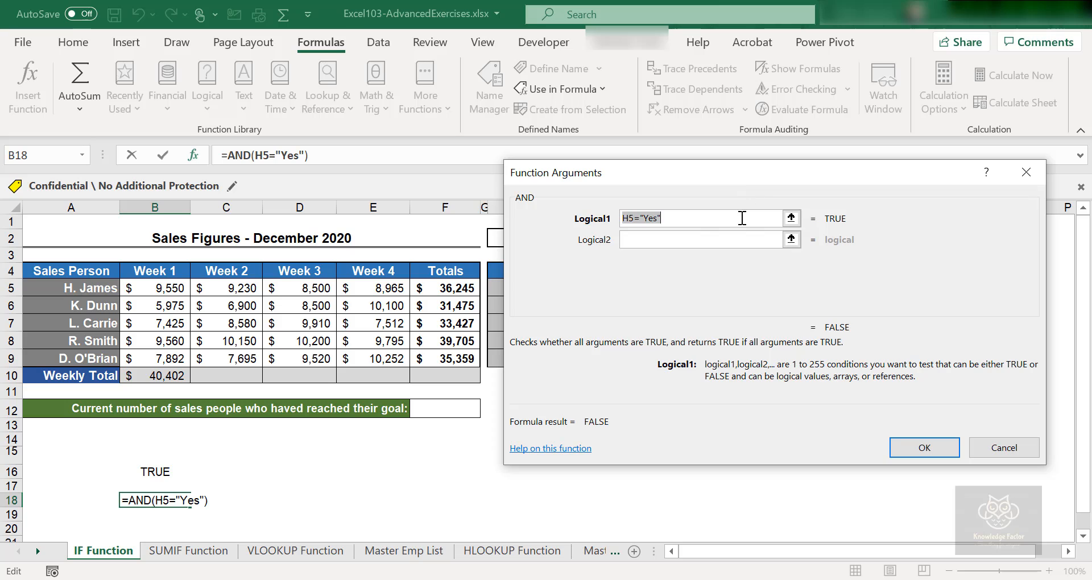
{"action": "left_click", "coordinate": [695, 240]}
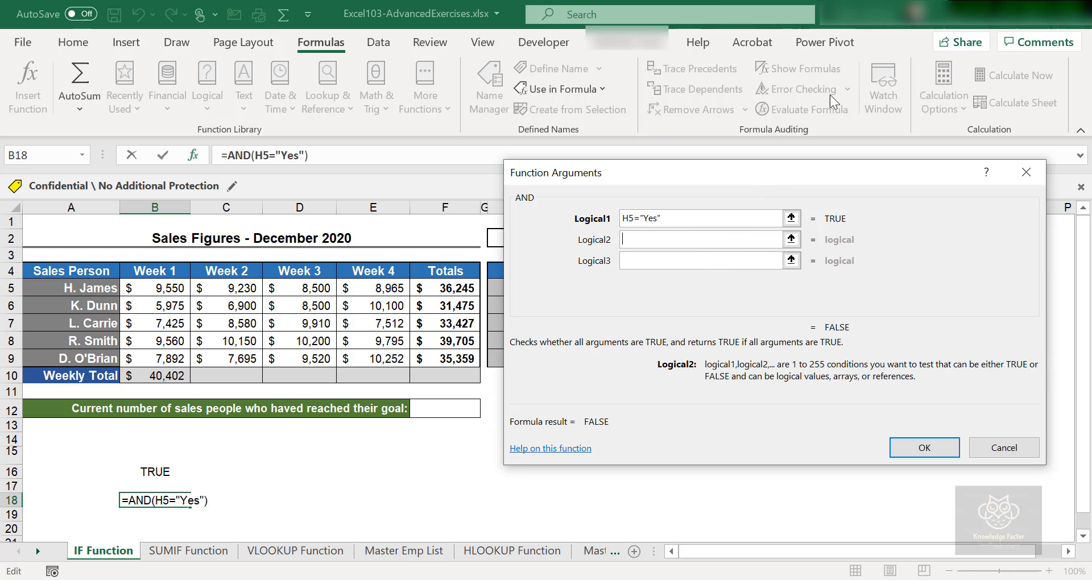
{"action": "left_click", "coordinate": [707, 241]}
{"action": "type", "text": "MIN"}
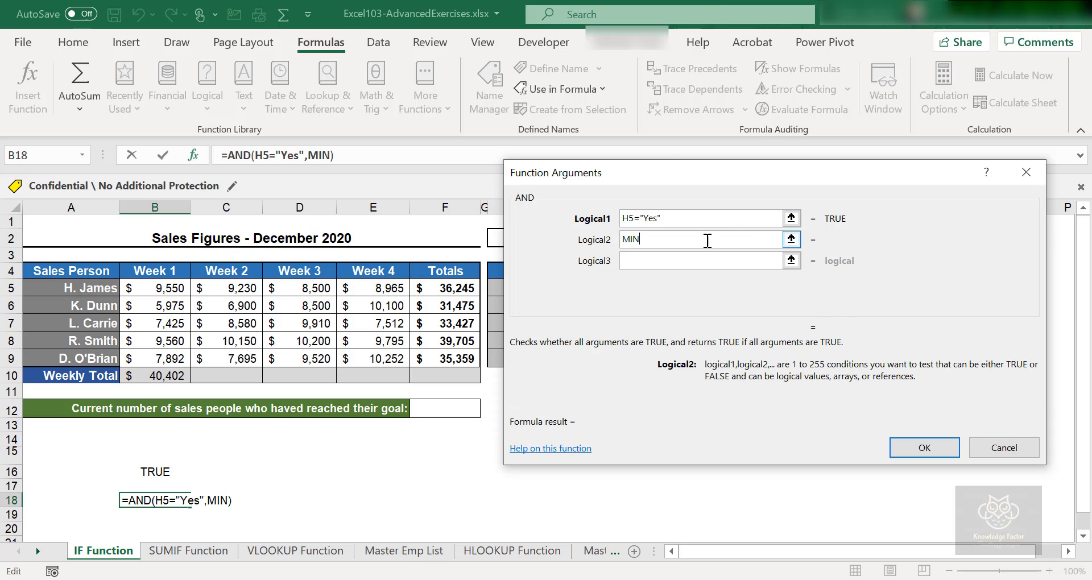
{"action": "type", "text": "("}
{"action": "left_click_drag", "start_coordinate": [161, 293], "coordinate": [390, 287]}
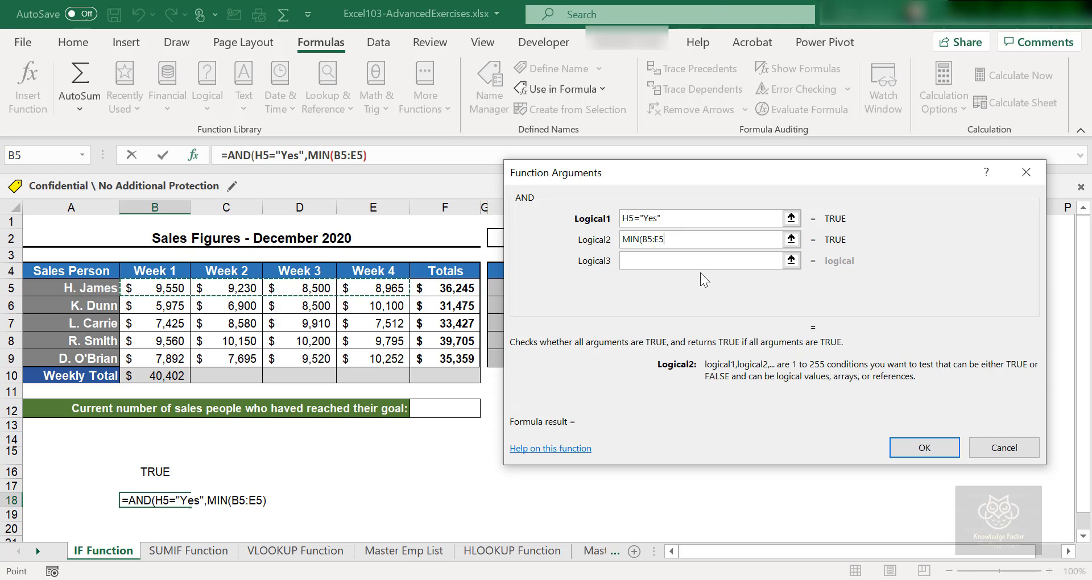
{"action": "type", "text": ")"}
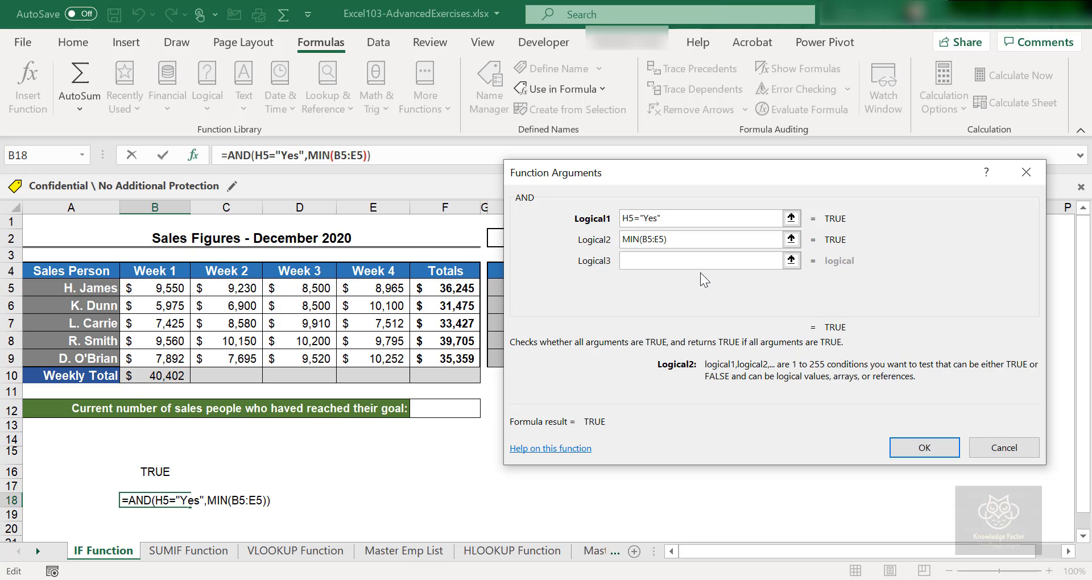
{"action": "type", "text": ">=8000"}
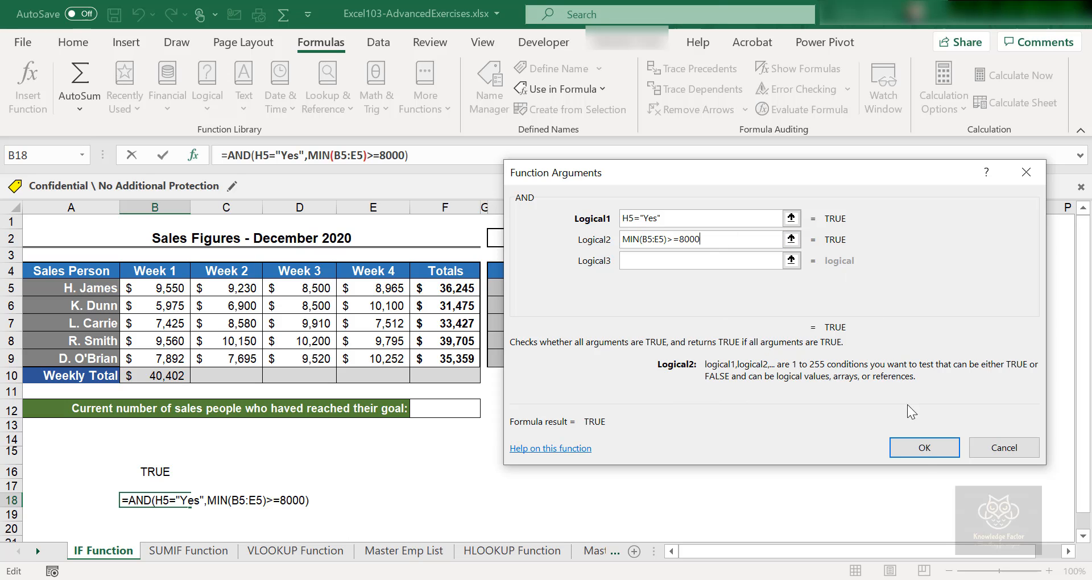
{"action": "left_click", "coordinate": [929, 451]}
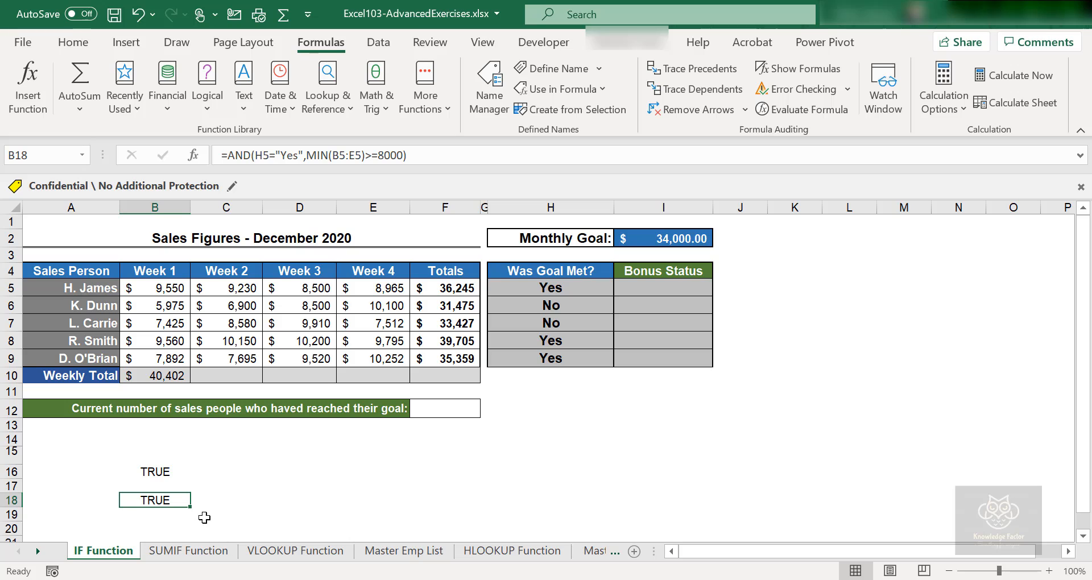